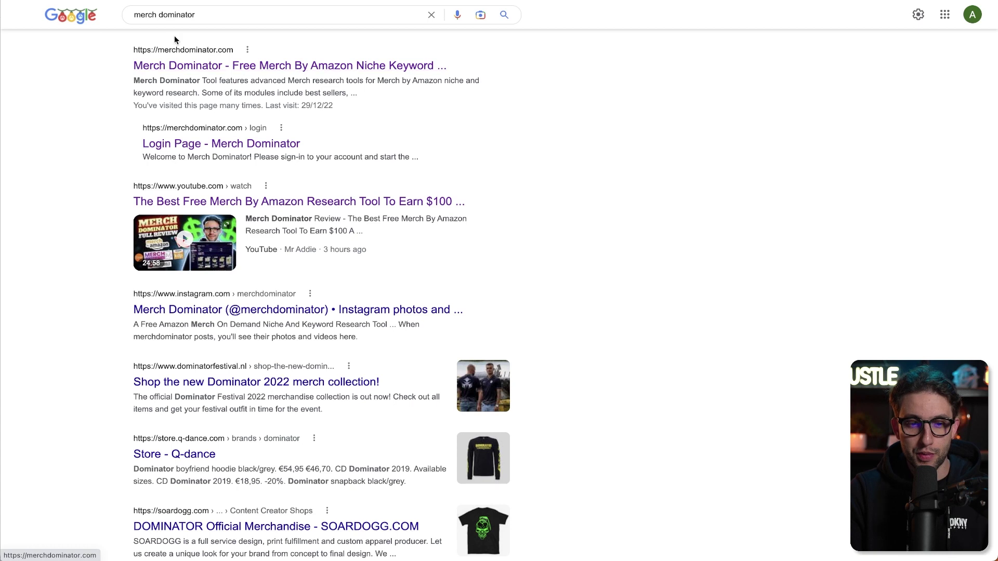
Open the Merch Dominator site and go to Trademark > TM Search.
click(197, 66)
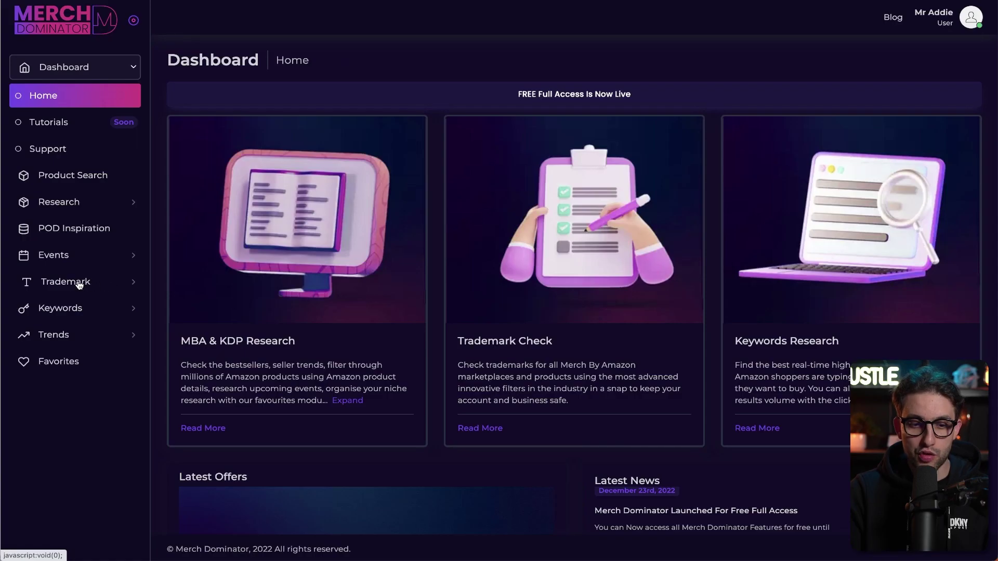
click(78, 282)
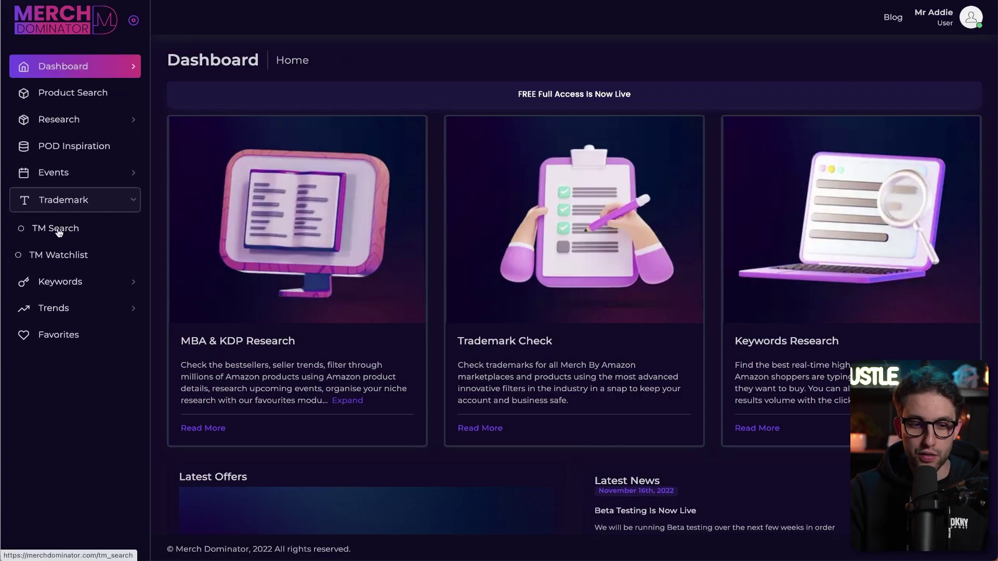
click(56, 228)
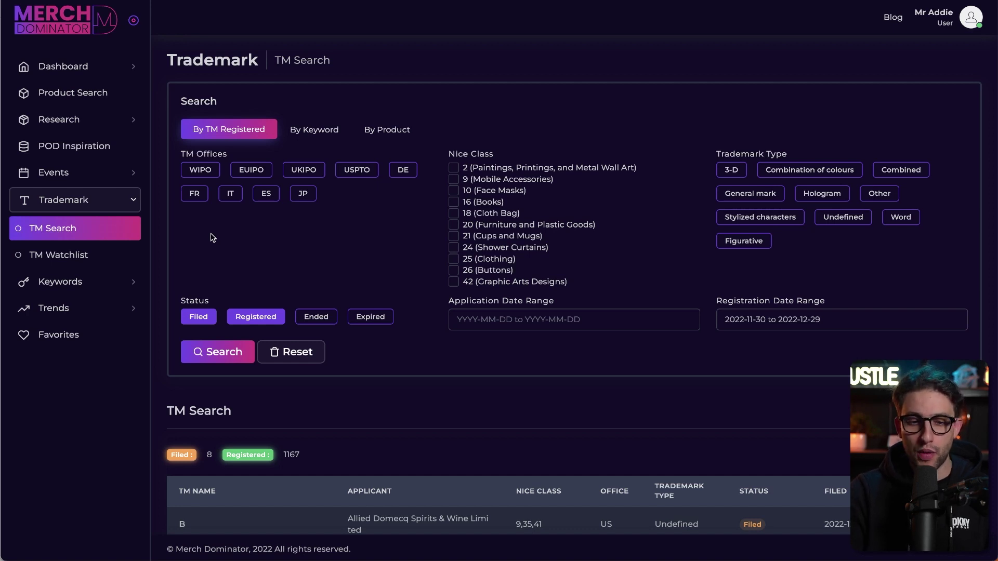
Filter trademarks to USPTO, class 25 (Clothing), Word type, and Registered only.
click(356, 172)
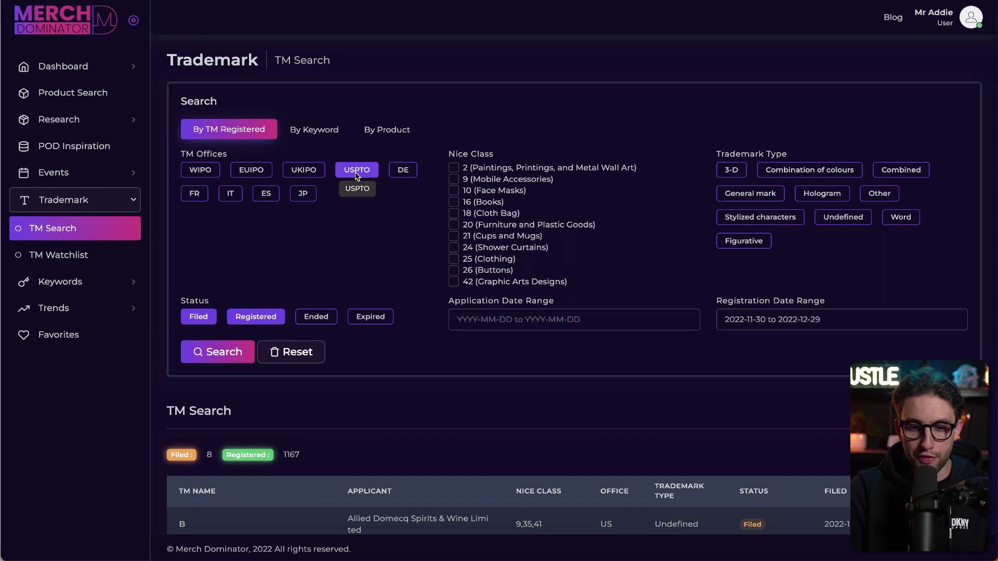
click(454, 261)
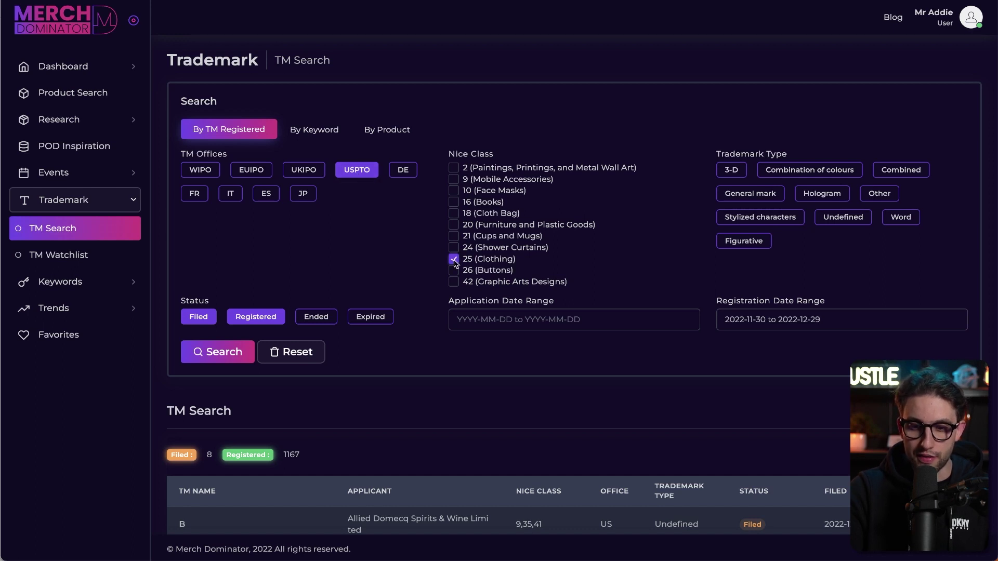
click(903, 222)
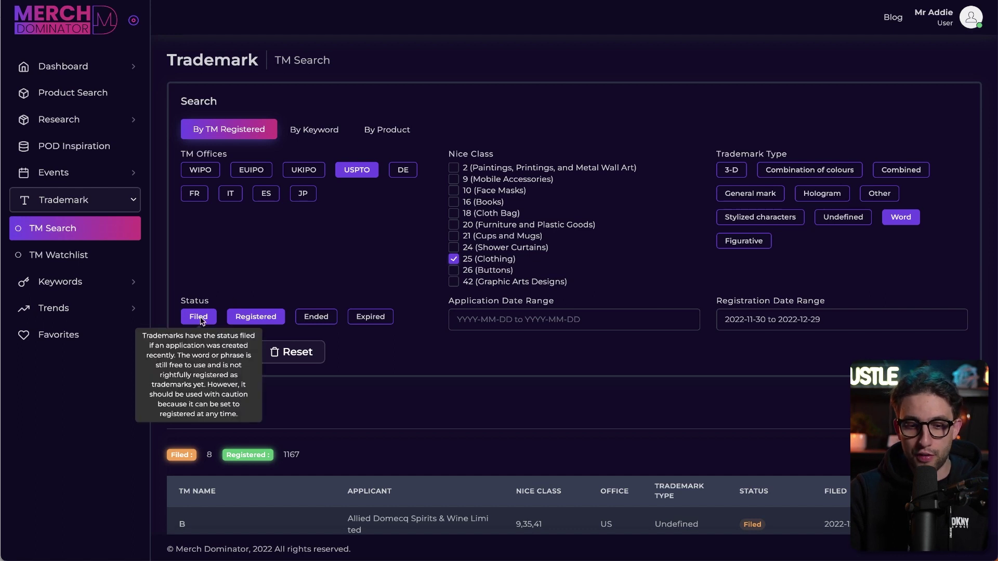
mouse_move(246, 320)
mouse_move(201, 322)
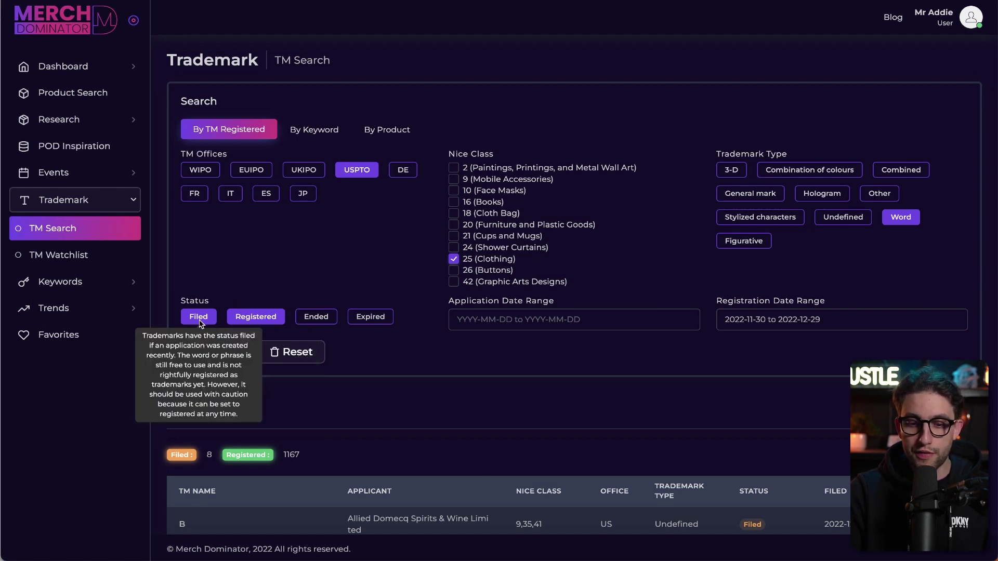
click(197, 319)
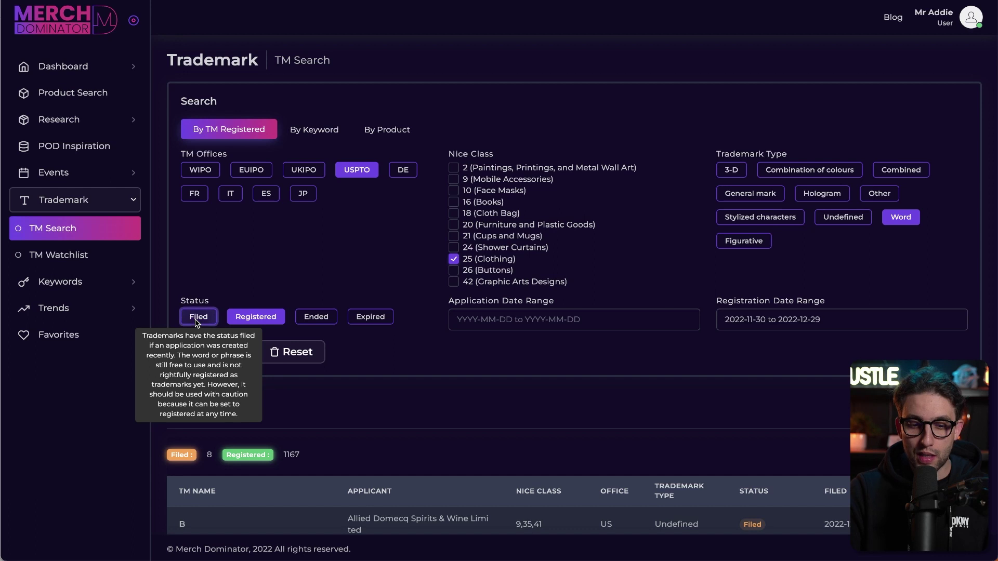
Set the registration date range to 2022-09-01 through 2022-12-29.
mouse_move(250, 323)
click(790, 321)
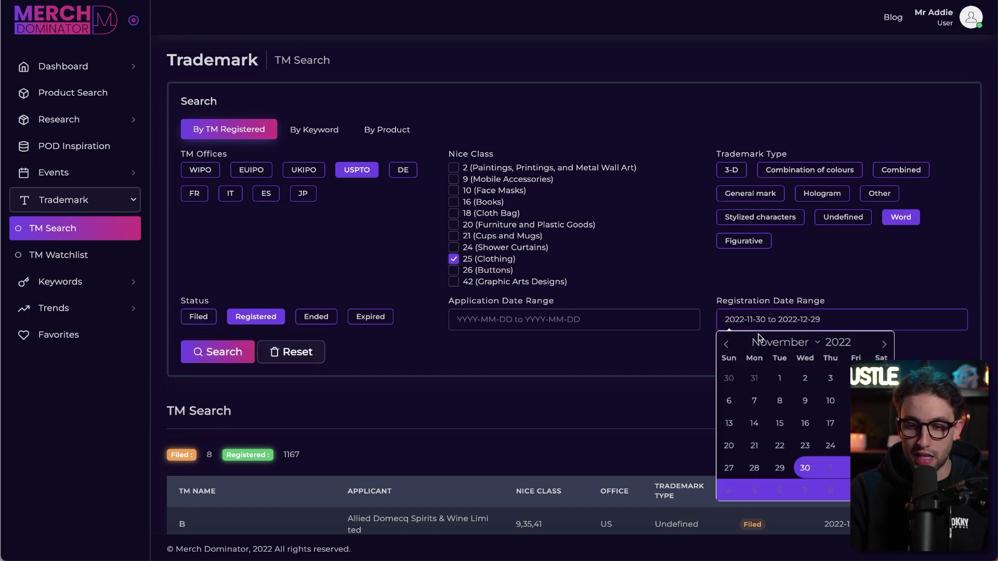
double_click(726, 344)
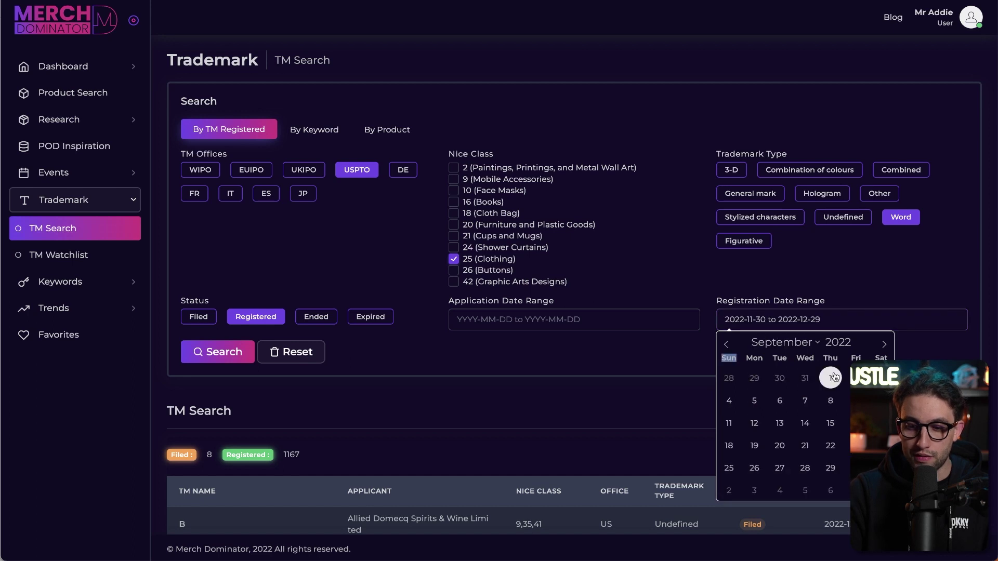
click(830, 378)
click(885, 345)
click(886, 345)
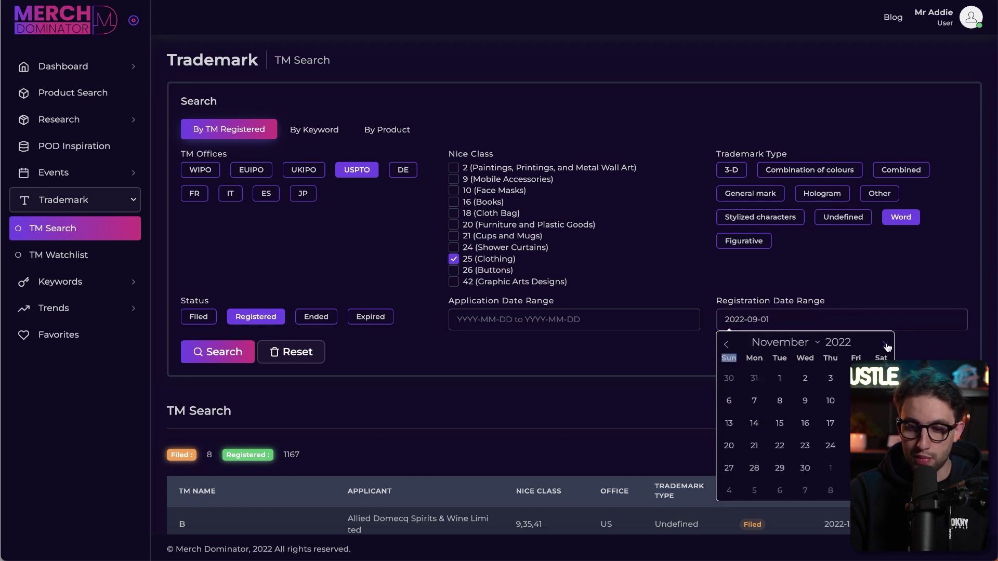
click(885, 345)
click(831, 469)
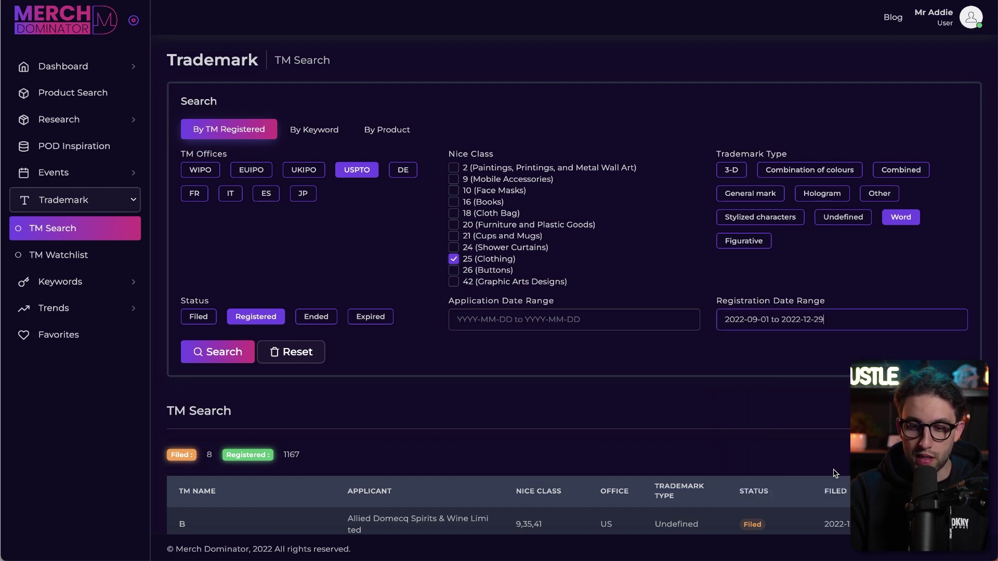
Run the filtered search, review the 211 registered results, and open RUNRUM's details.
click(234, 352)
scroll(233, 285, down, 7)
scroll(235, 287, up, 2)
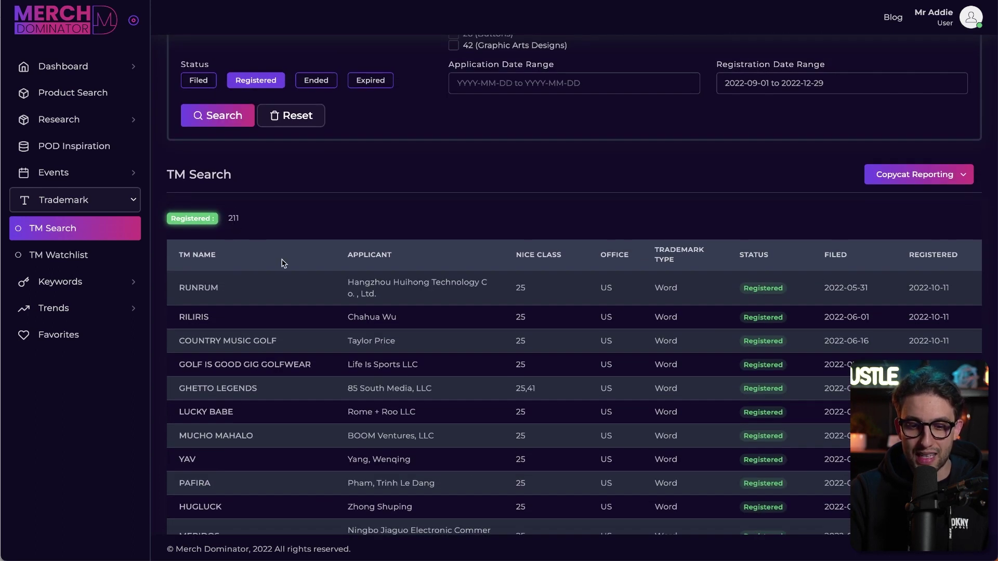
scroll(284, 263, up, 4)
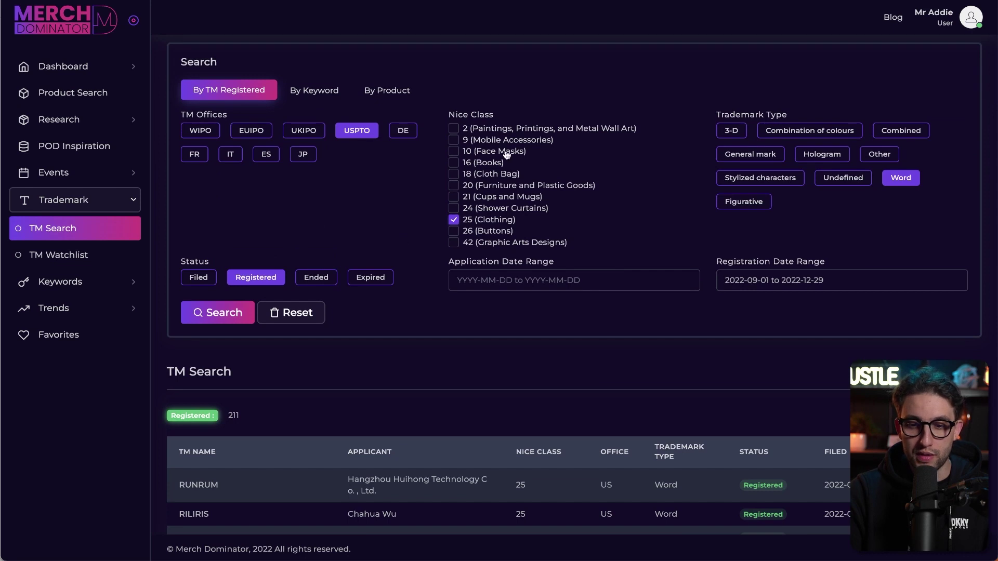
scroll(281, 232, down, 5)
click(275, 241)
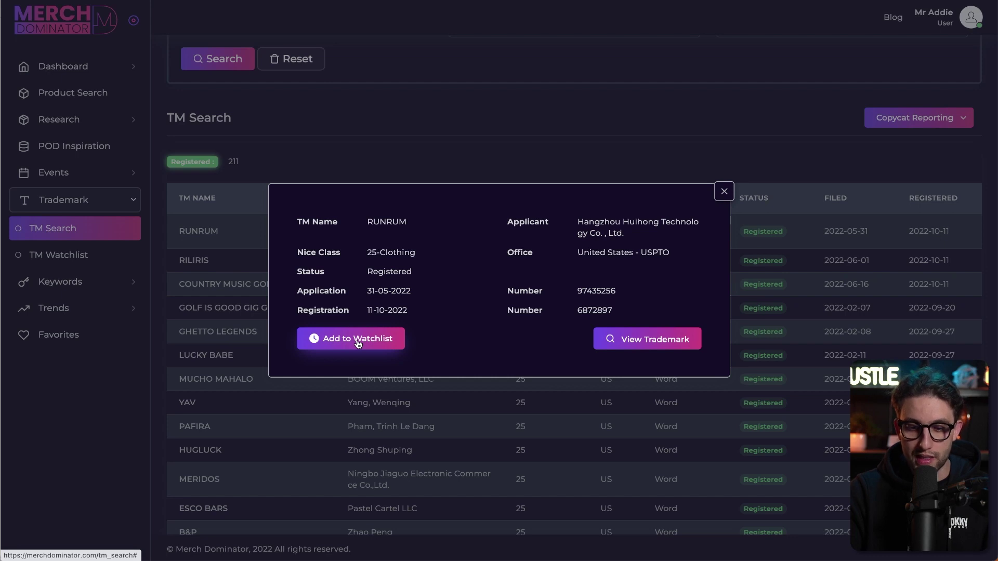
View RunRum's USPTO TSDR record and expand its Goods and Services section.
click(642, 346)
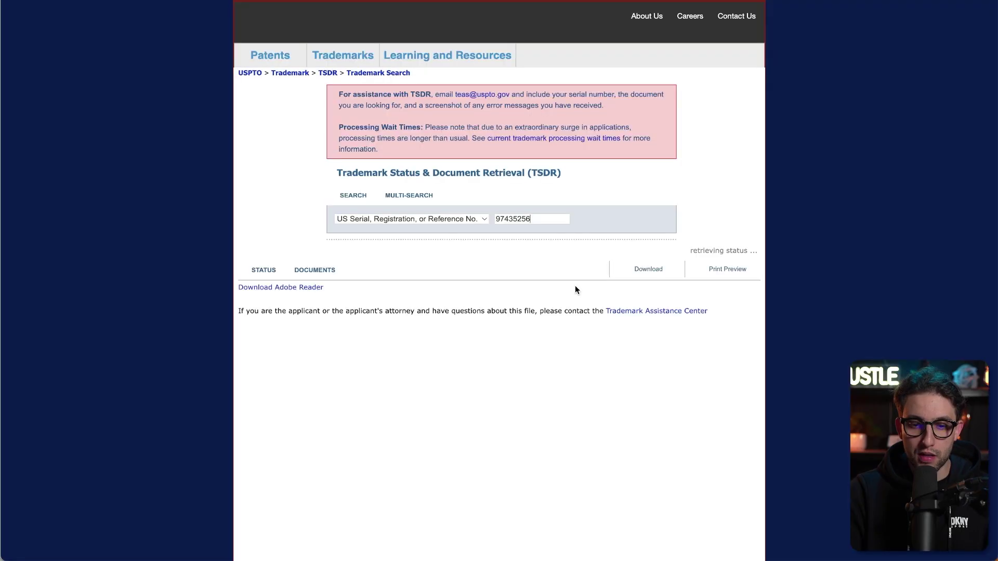
scroll(575, 286, down, 5)
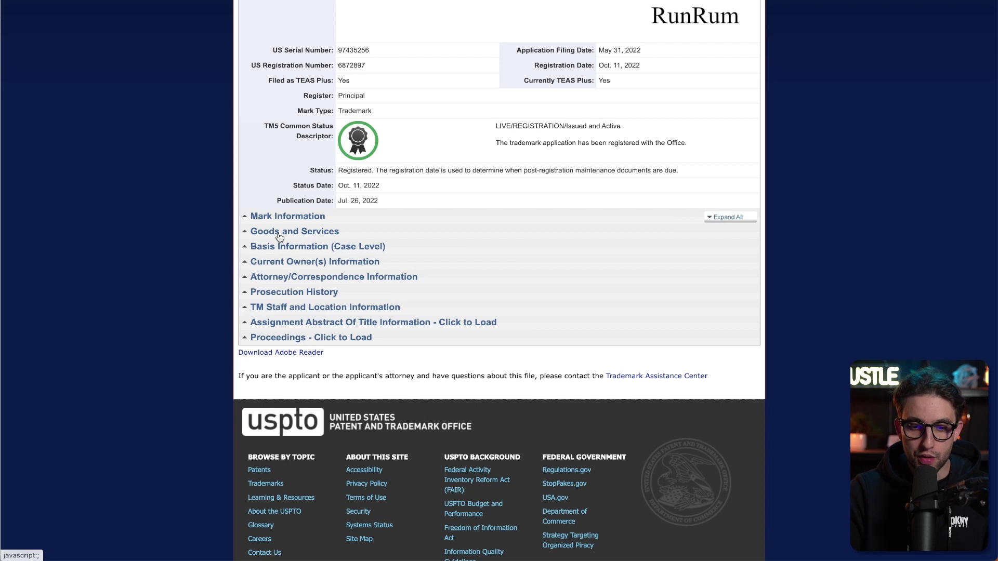
click(279, 235)
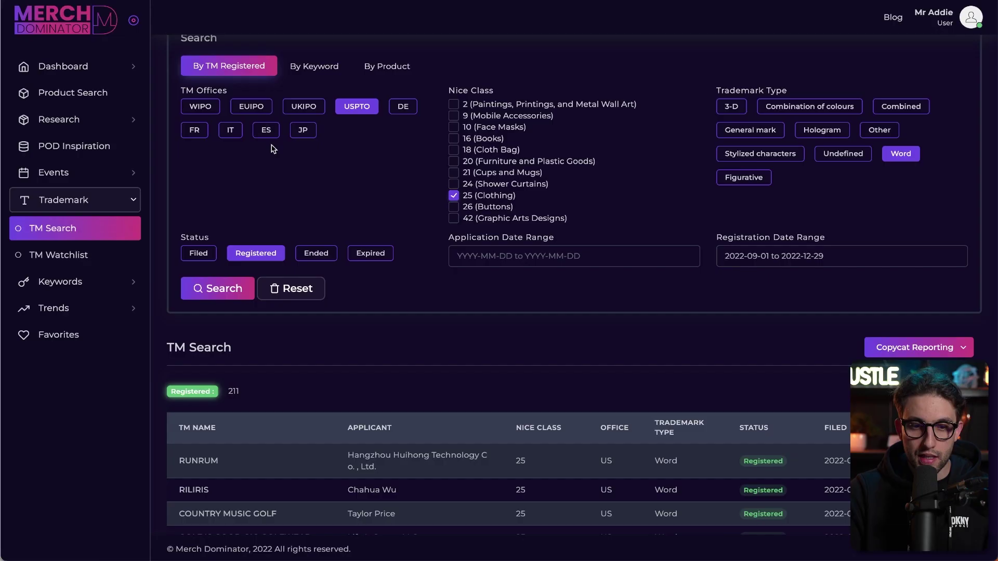
Switch the trademark search to By Keyword and browse the Best Sellers T-shirt designs.
scroll(266, 170, up, 1)
click(308, 89)
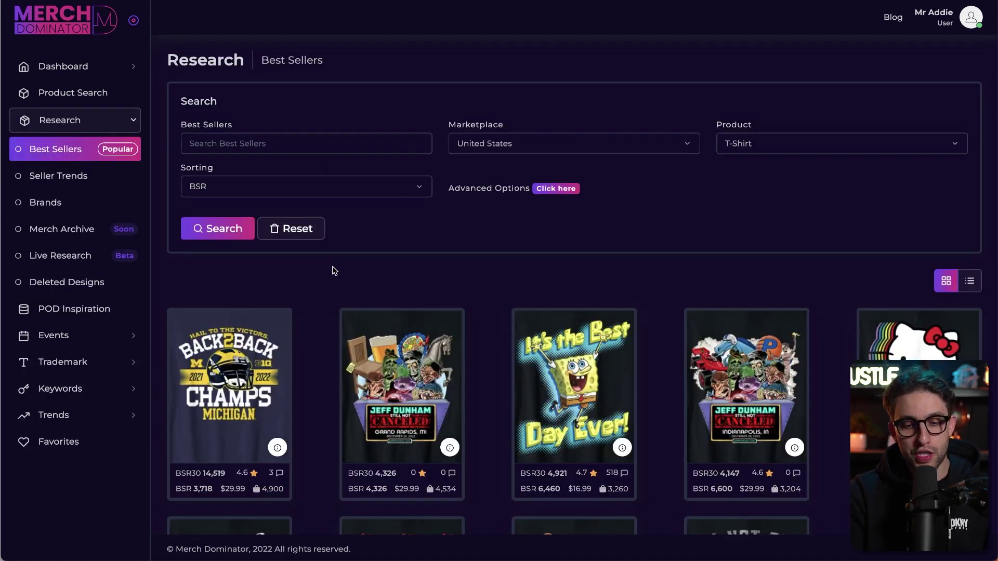
scroll(335, 270, down, 4)
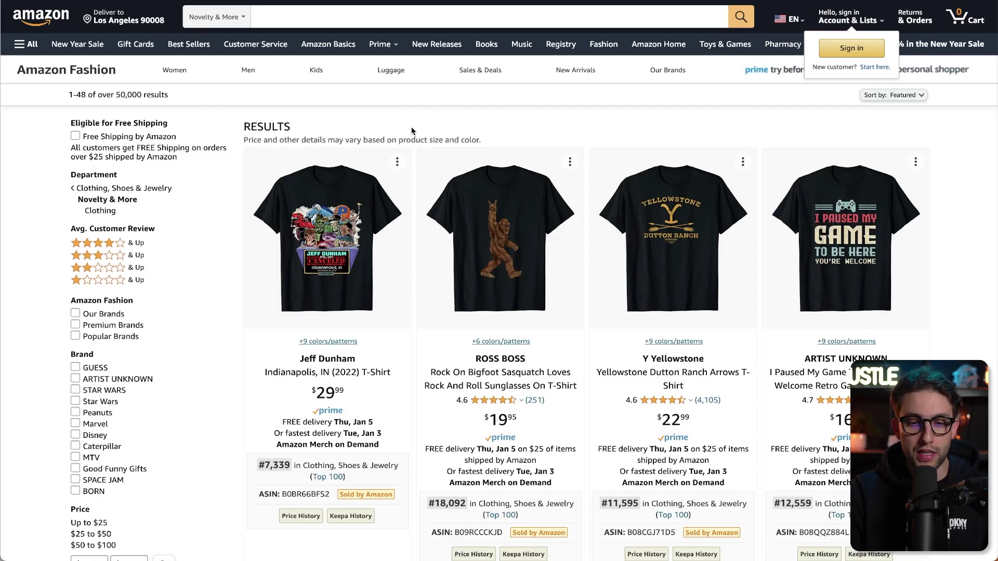
Open the Jeff Dunham Indianapolis T-shirt listing and search Google for 'Jeff Dunham' from its title.
click(323, 245)
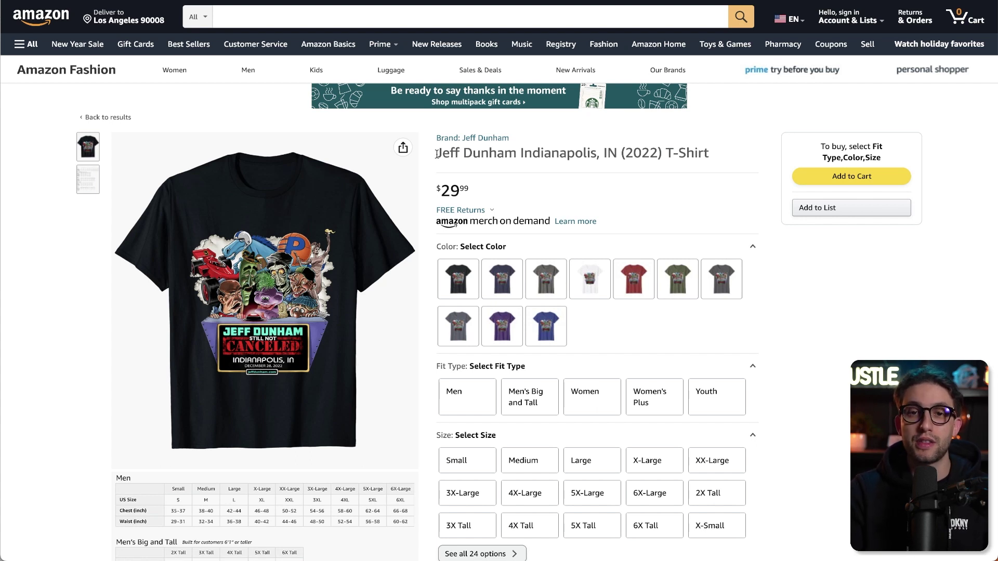
drag(437, 154, 514, 157)
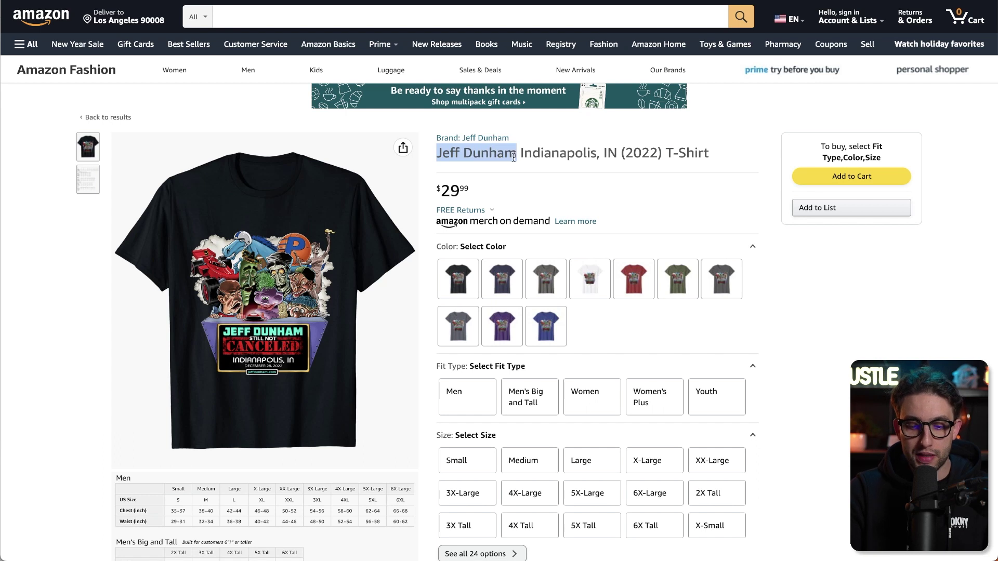
key(ctrl+c)
key(ctrl+t)
key(ctrl+v)
key(Return)
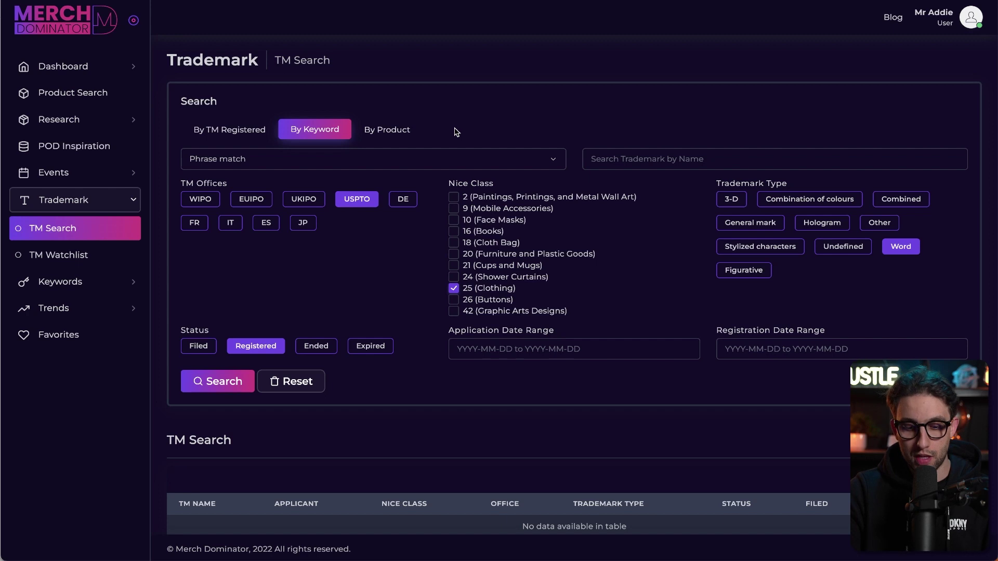
Search trademarks by keyword for 'Jeff Dunham' with Phrase match and open the JEFF DUNHAM result.
click(585, 159)
key(ctrl+v)
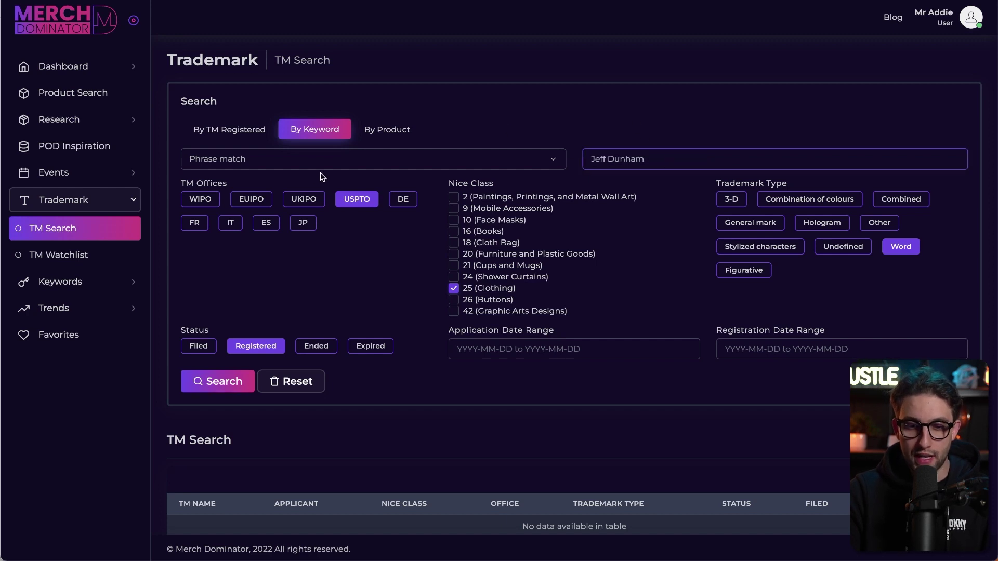
click(271, 160)
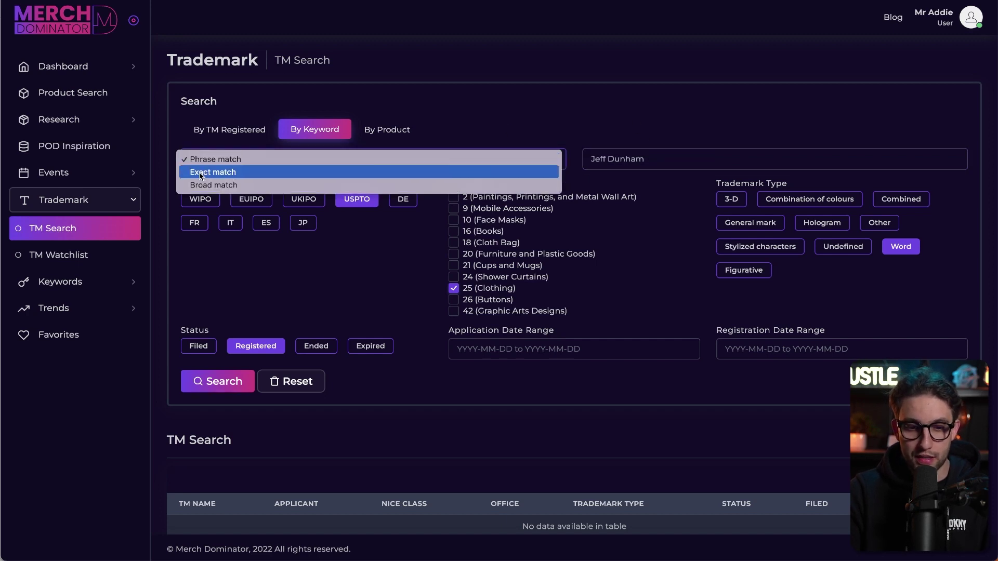
click(269, 257)
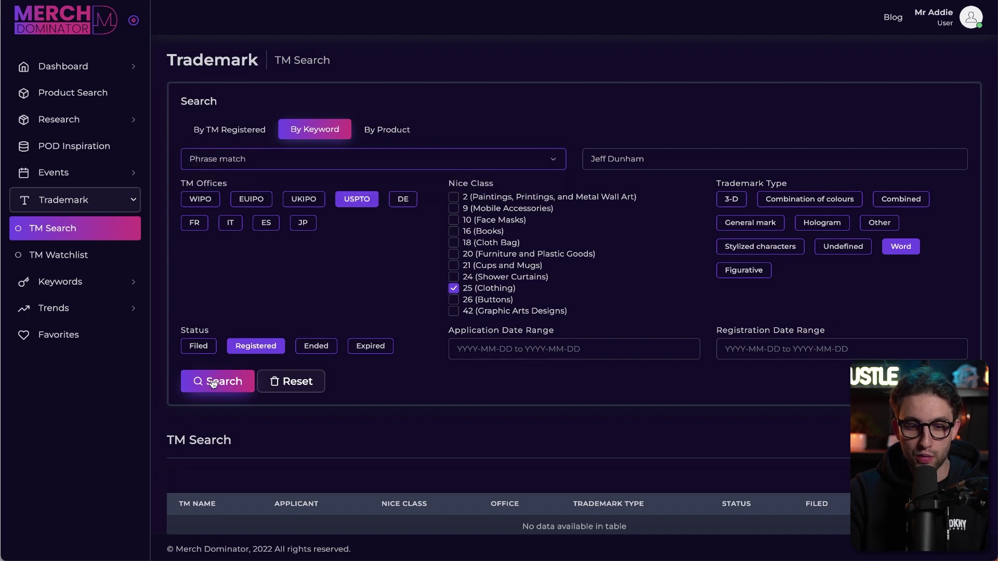
click(213, 382)
scroll(203, 437, down, 2)
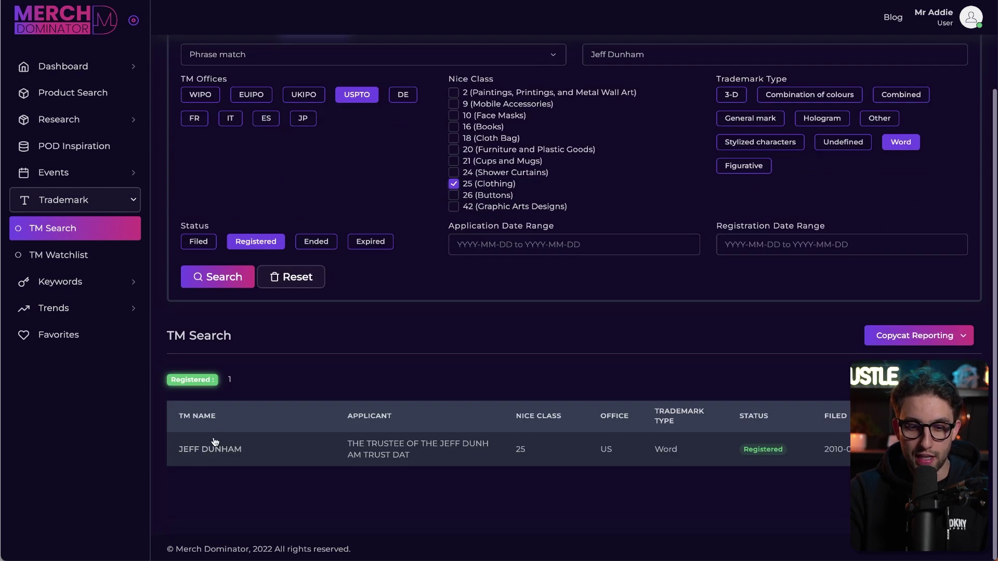
click(287, 458)
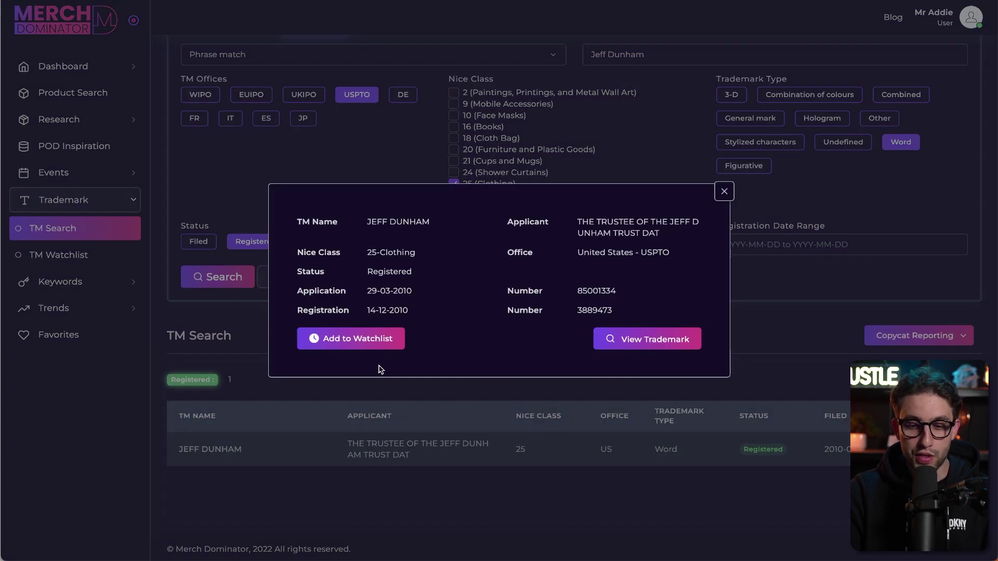
Check JEFF DUNHAM's USPTO goods and services for t-shirts, then return to Merch Dominator.
click(632, 339)
scroll(421, 384, down, 3)
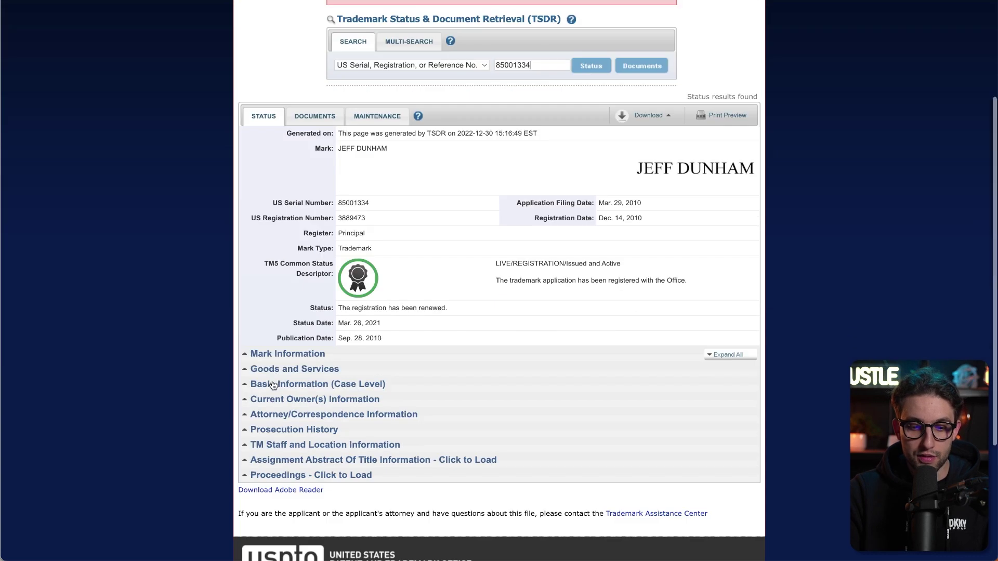
click(294, 368)
double_click(402, 433)
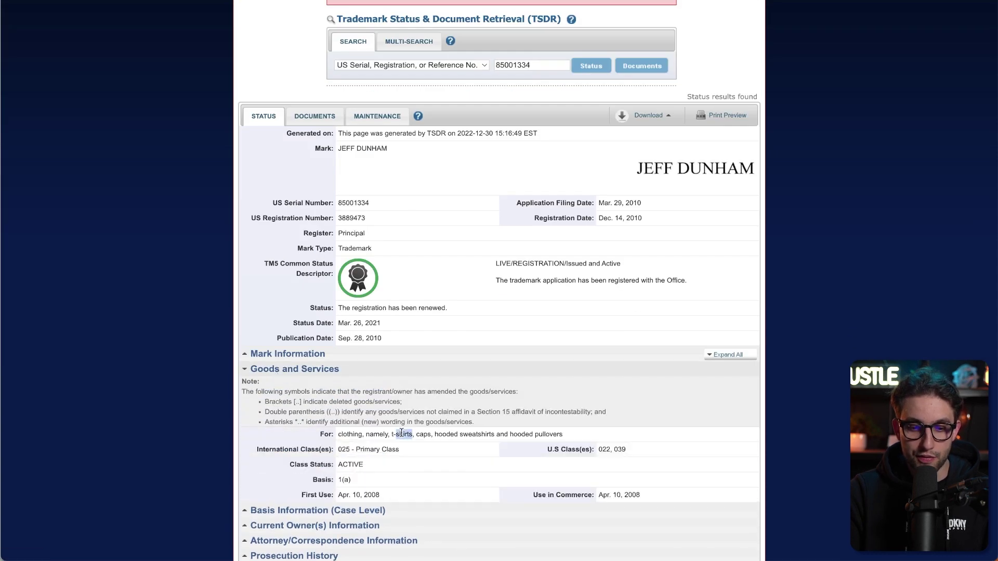
key(ctrl+w)
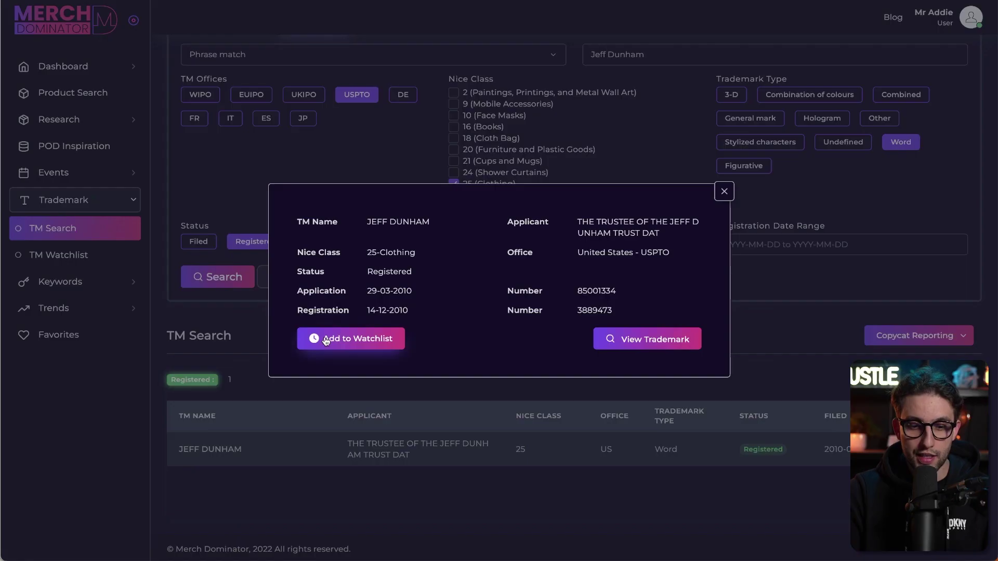
Load the Jeff Dunham Grand Rapids, MI (2022) T-Shirt into the By Product trademark search.
click(362, 343)
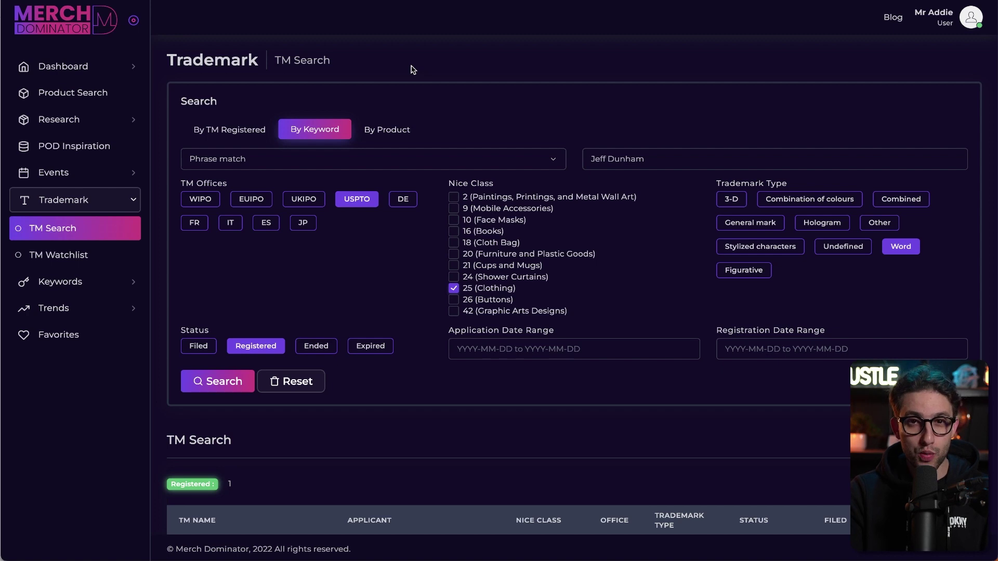
click(385, 133)
click(209, 158)
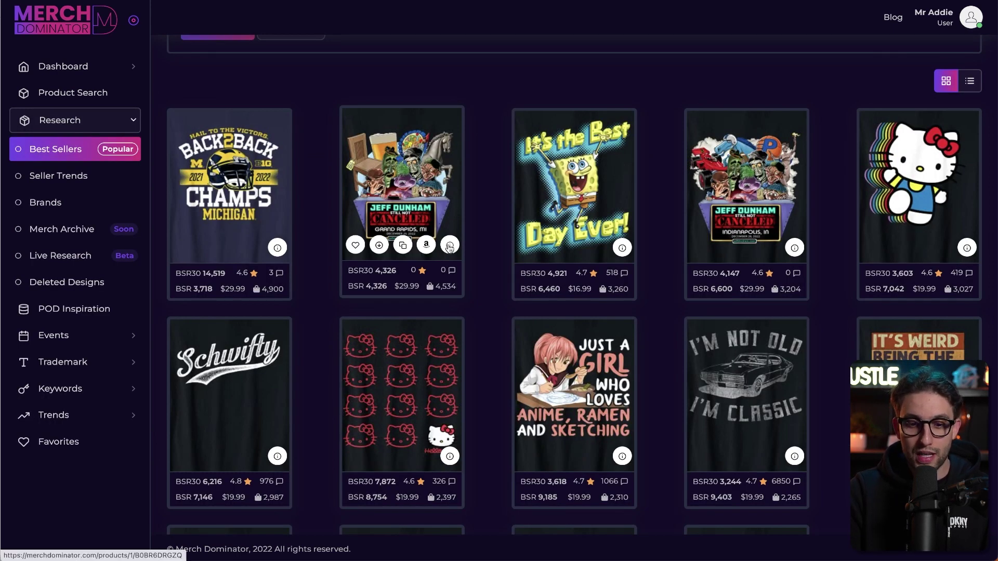
click(450, 246)
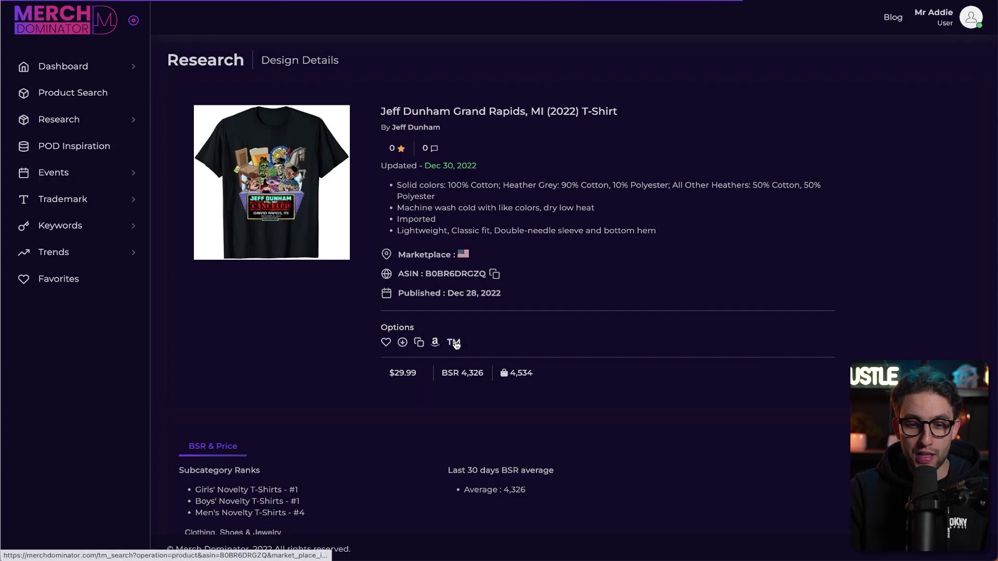
click(454, 343)
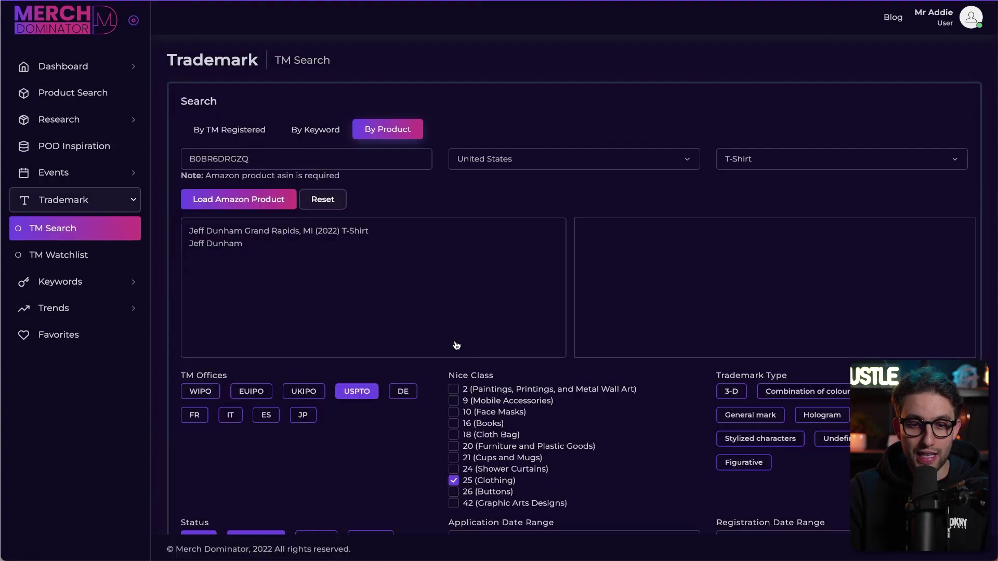
Search the extracted 'jeff dunham' keyword, finding one registered class 25 Word trademark.
scroll(439, 270, down, 2)
scroll(439, 270, down, 5)
scroll(439, 270, up, 6)
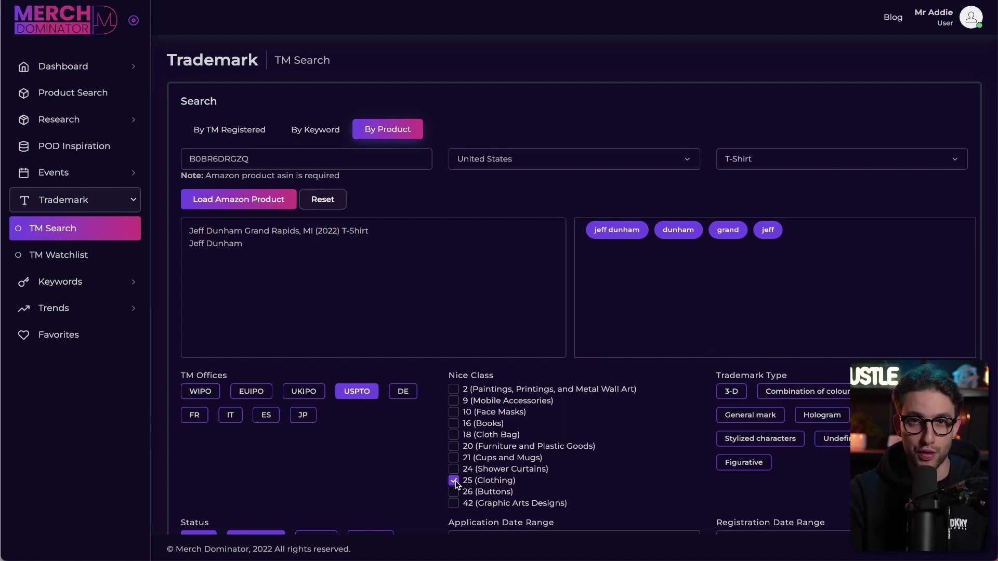
click(615, 231)
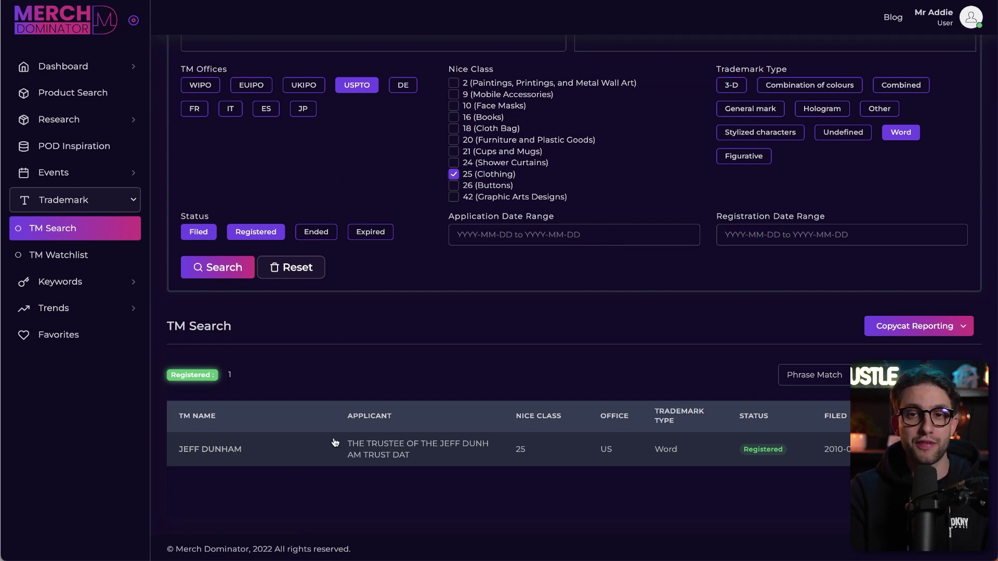
Add the word 'nike' to the product text and rerun the search with Phrase match.
click(809, 383)
click(804, 389)
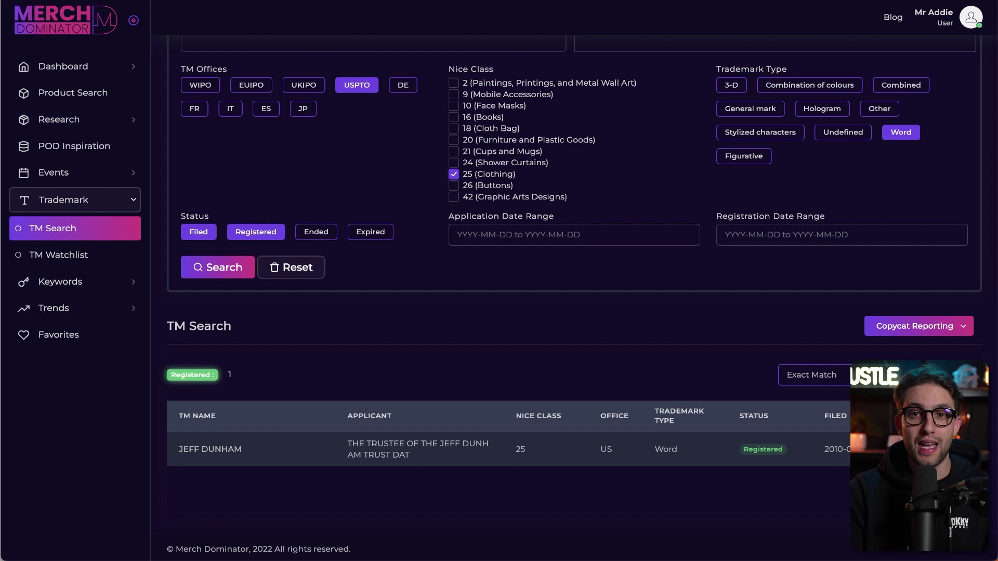
scroll(274, 255, up, 5)
click(275, 255)
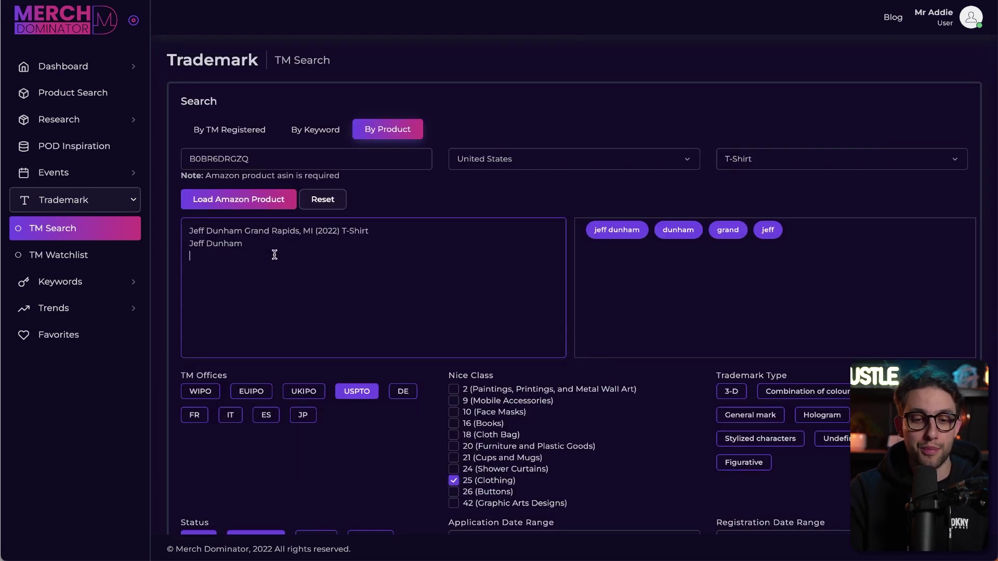
text(nike)
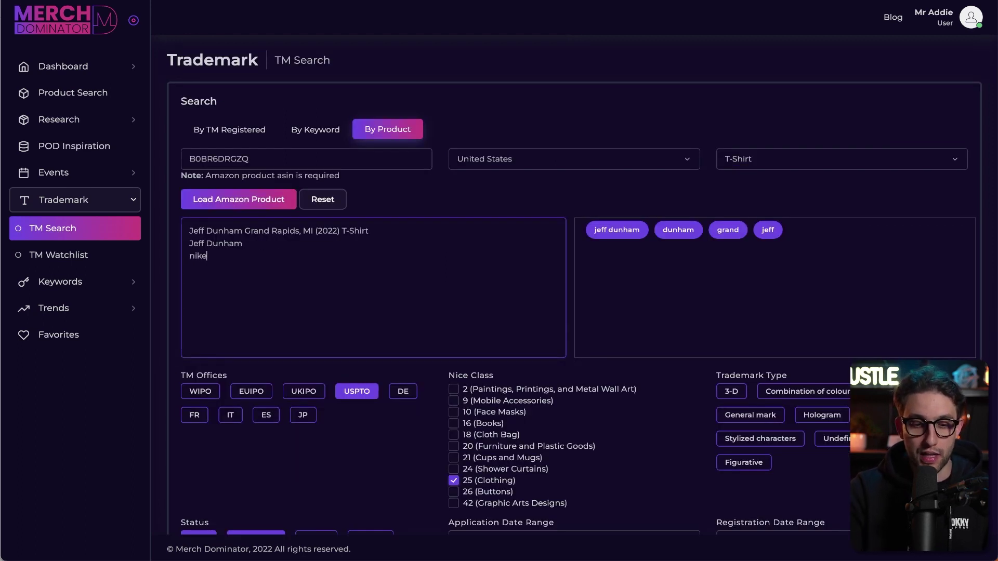
scroll(260, 367, down, 4)
click(815, 481)
click(813, 470)
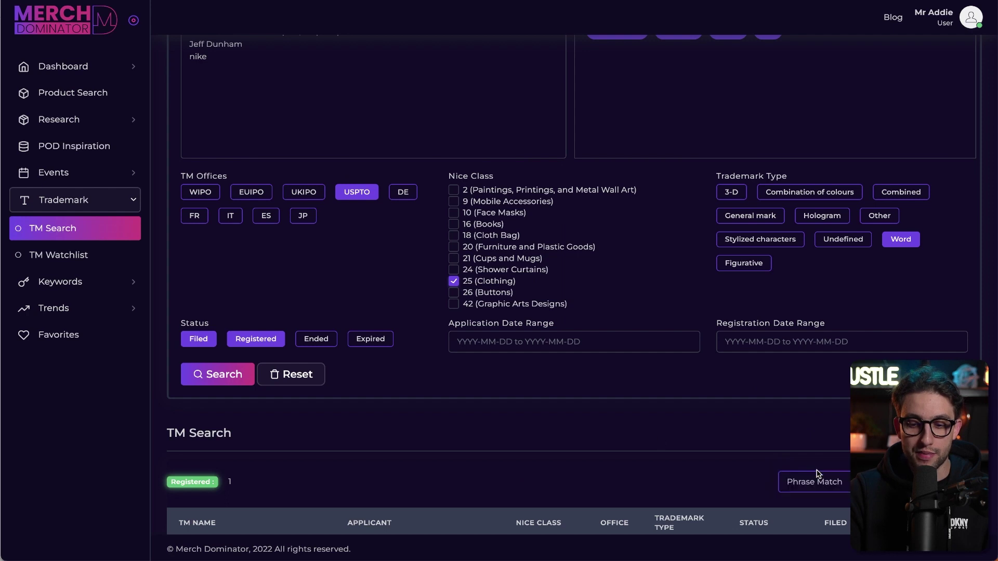
scroll(364, 406, up, 1)
click(216, 403)
Look up the nike keyword with Exact match, showing three registered NIKE marks.
scroll(514, 383, down, 1)
scroll(514, 383, up, 4)
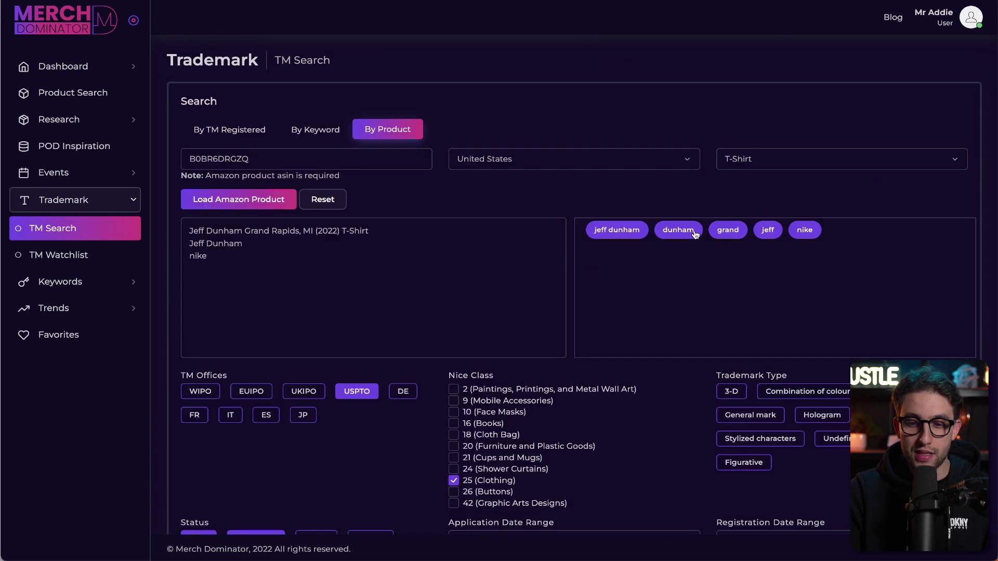
click(805, 231)
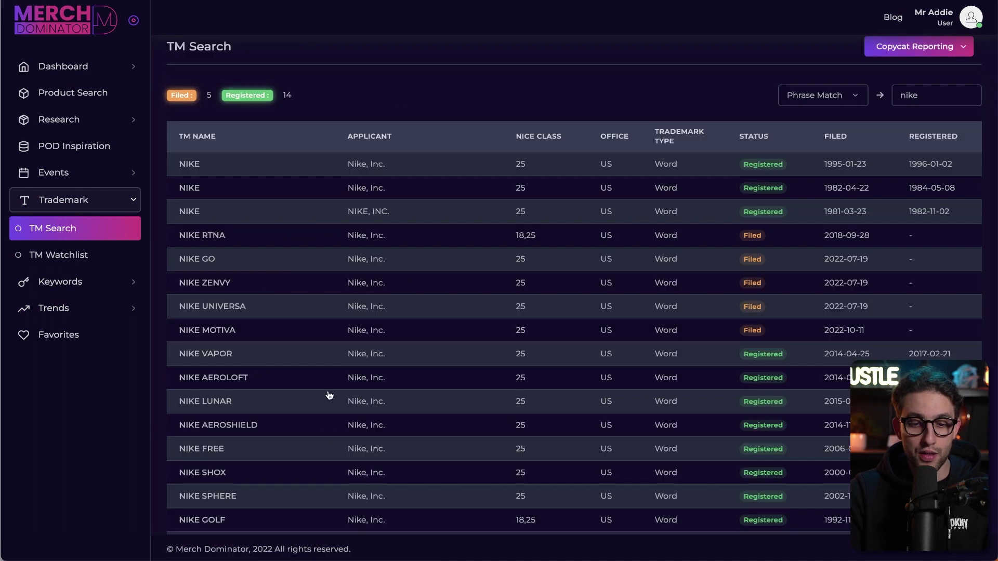
scroll(330, 395, up, 5)
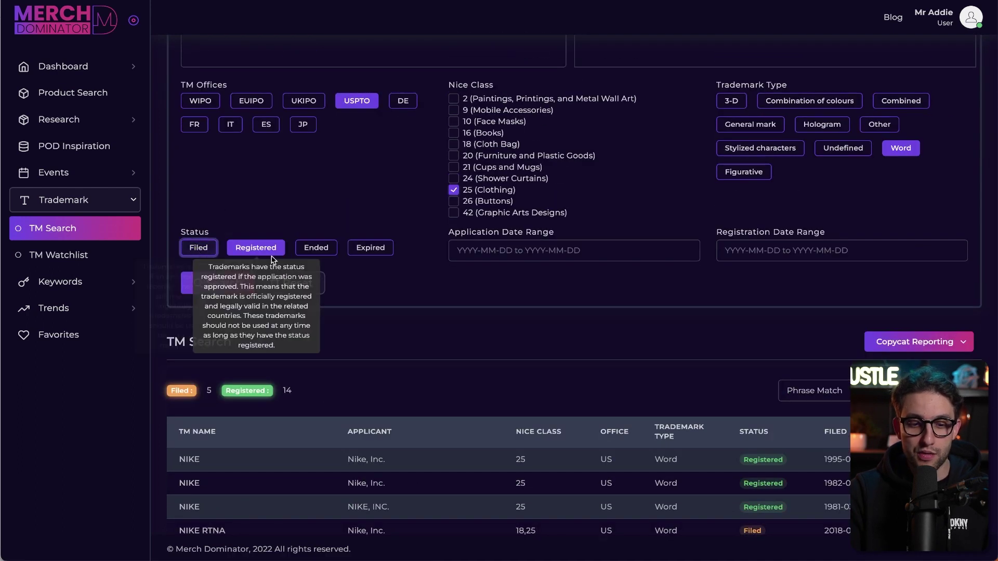
click(217, 283)
scroll(360, 314, down, 8)
scroll(361, 313, up, 5)
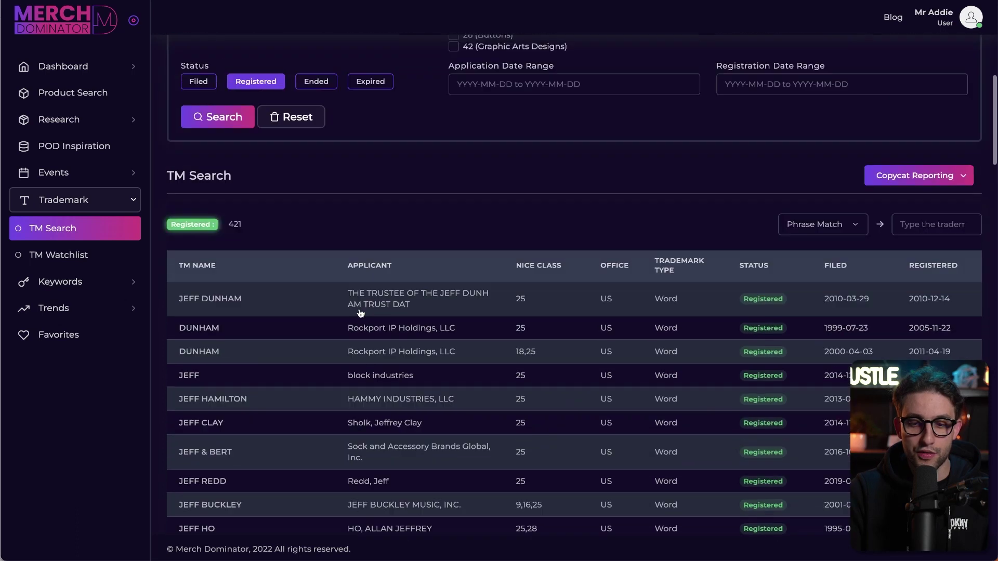
scroll(360, 313, up, 2)
click(843, 304)
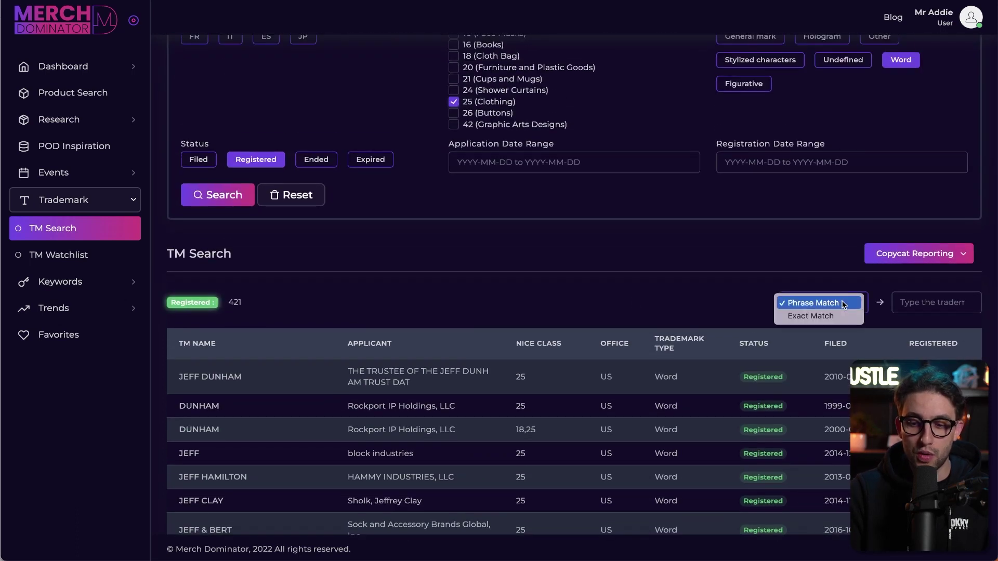
click(810, 316)
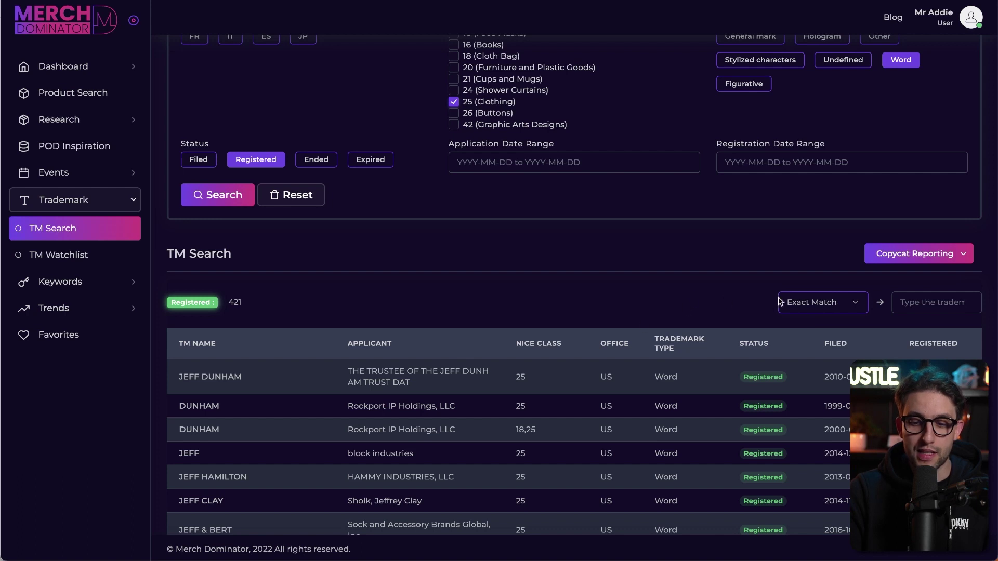
scroll(797, 229, up, 7)
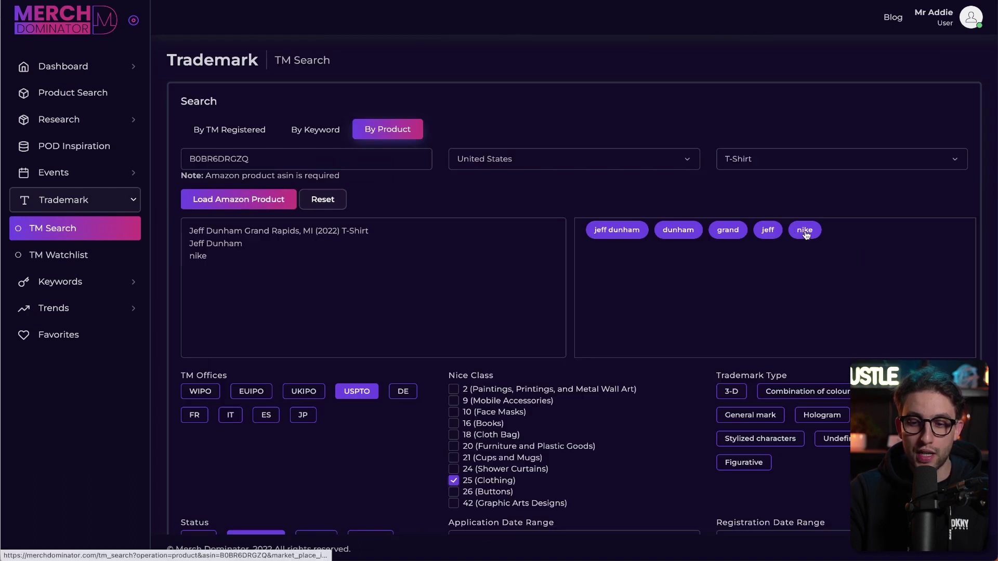
click(805, 231)
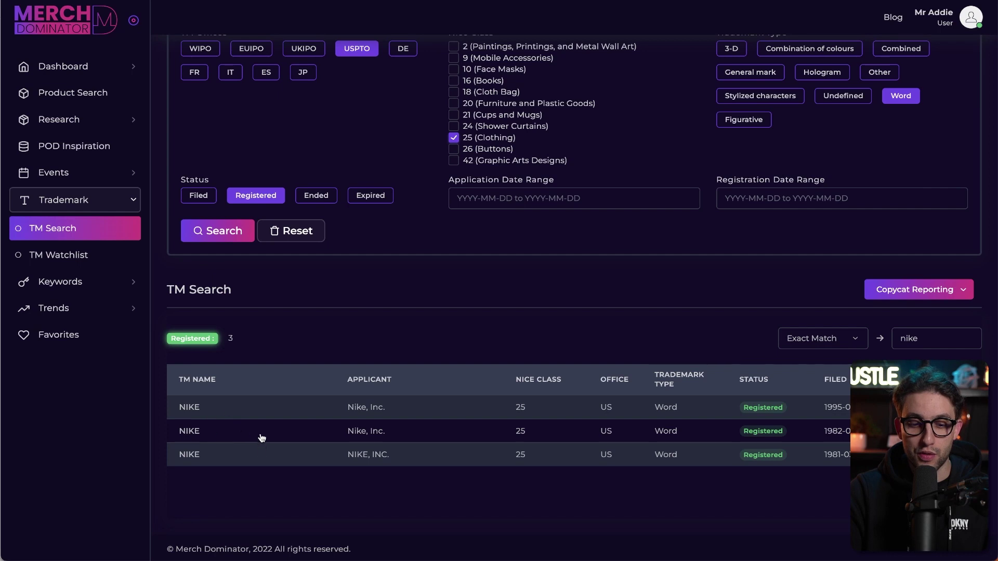
Copy ASIN B0BR66BFS2 from the Indianapolis shirt's Amazon listing and return to Merch Dominator.
scroll(251, 469, up, 10)
click(582, 2)
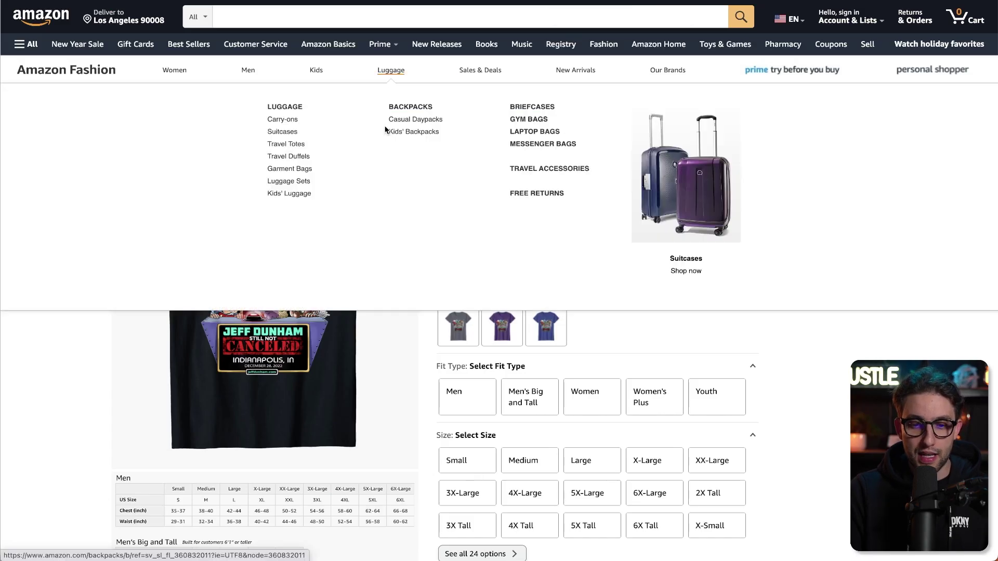
scroll(424, 350, down, 10)
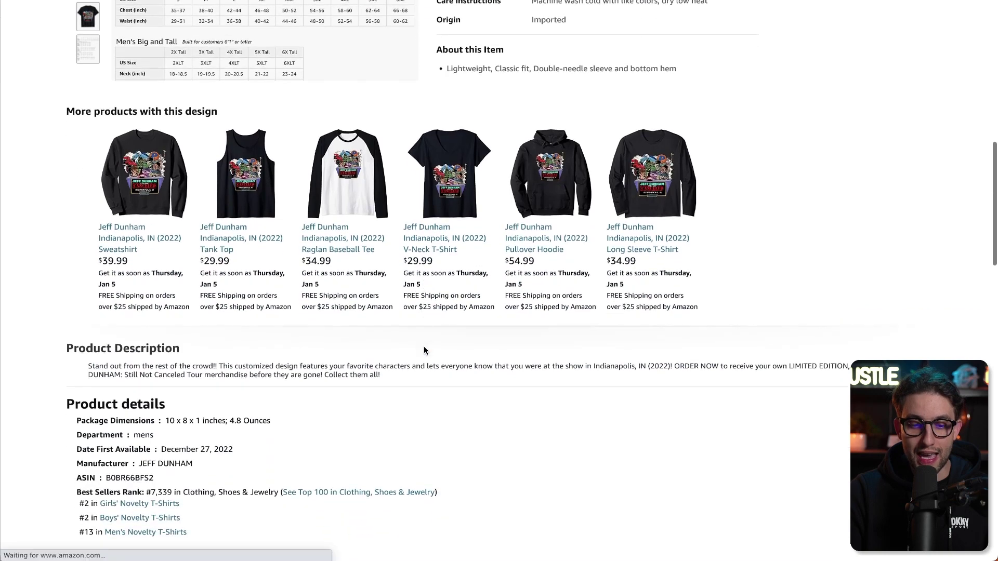
scroll(423, 349, down, 2)
double_click(126, 362)
key(ctrl+c)
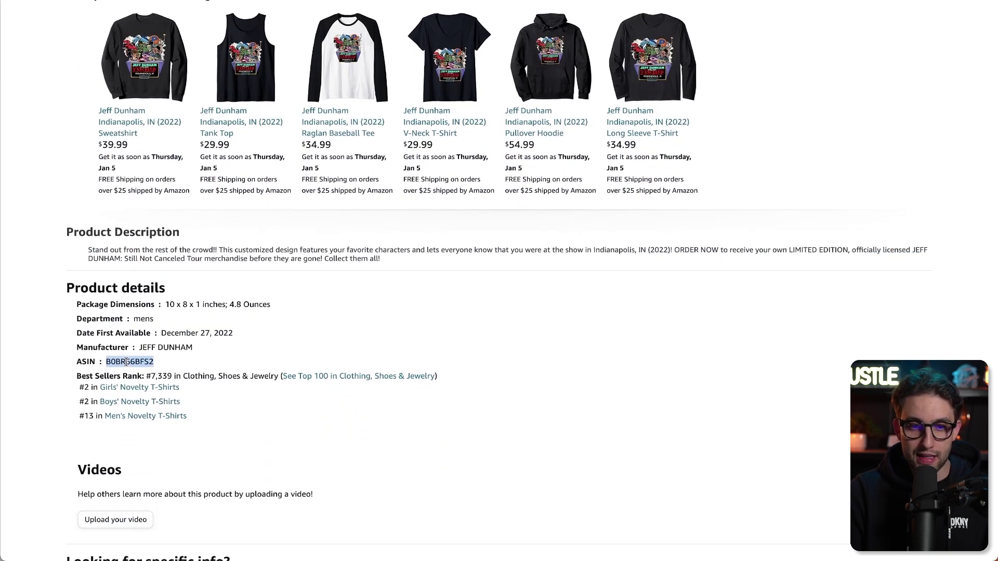
key(ctrl+shift+Tab)
Load the Jeff Dunham Indianapolis shirt by ASIN B0BR66BFS2 and run its trademark search.
double_click(221, 159)
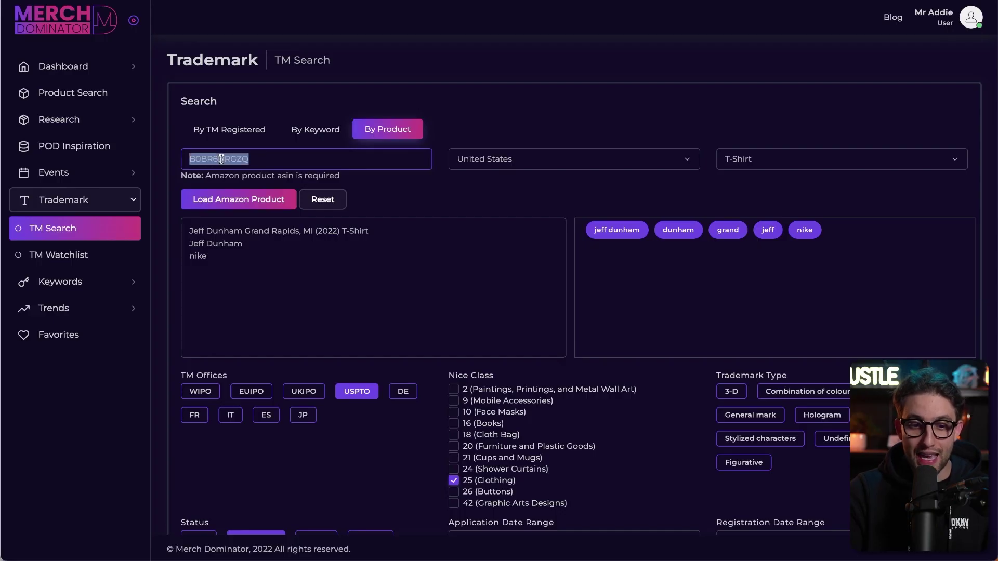
key(ctrl+v)
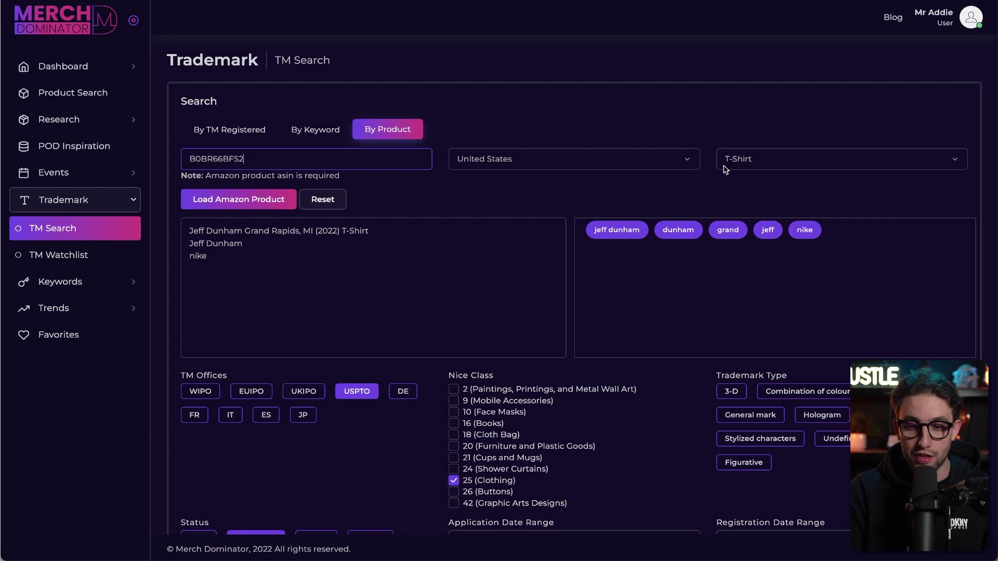
click(216, 201)
drag(496, 294, 187, 231)
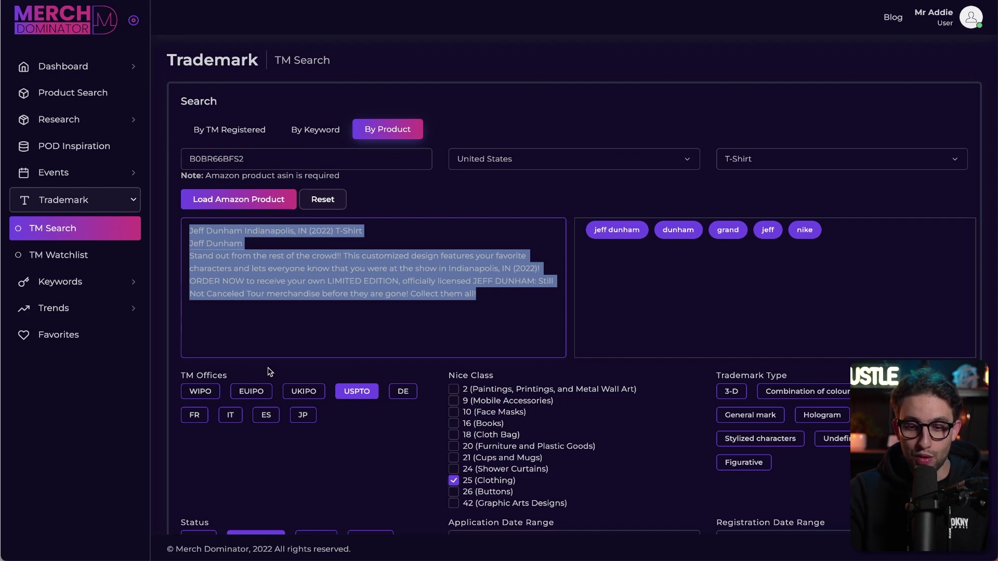
scroll(270, 371, down, 3)
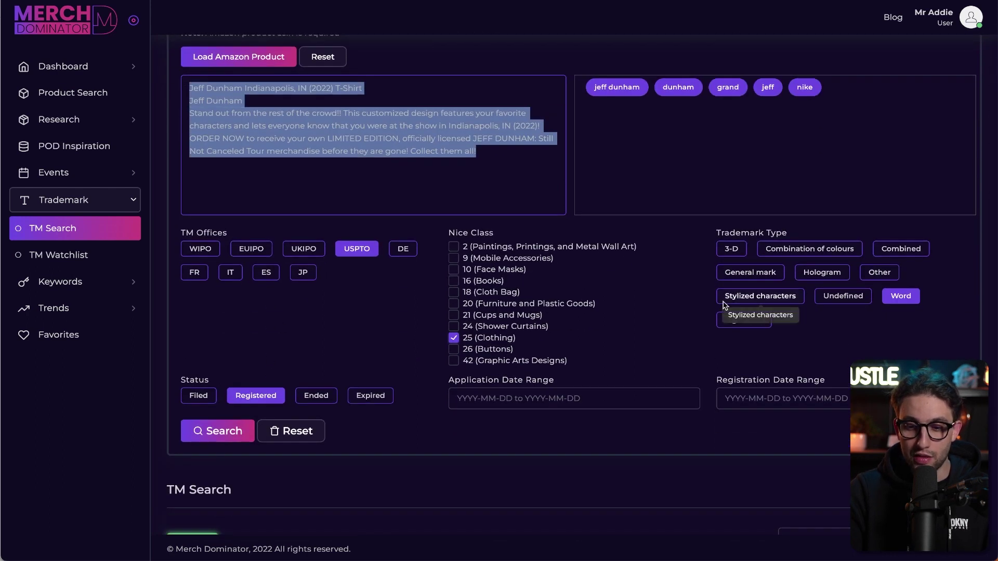
click(213, 434)
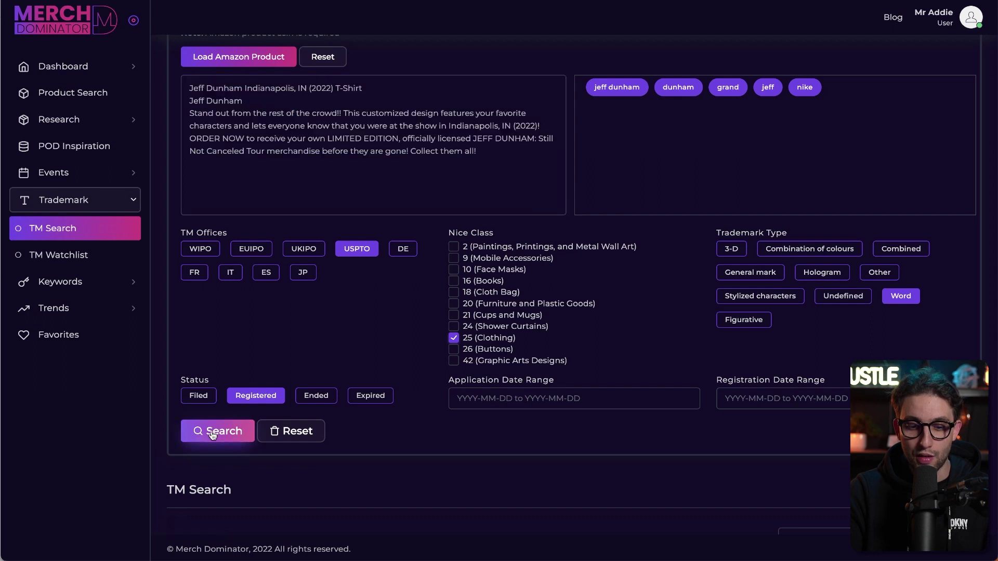
scroll(330, 357, up, 3)
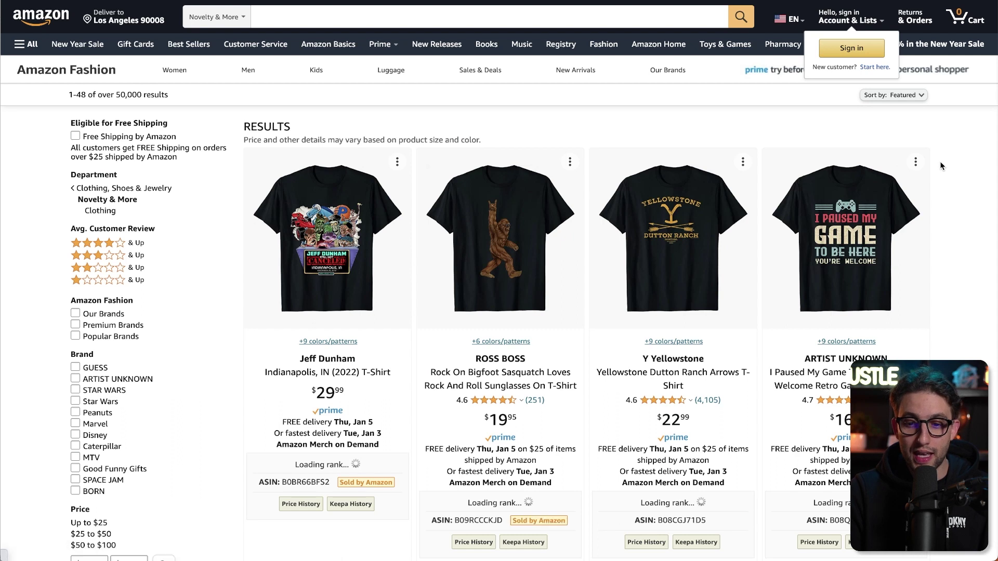
Open the Bigfoot shirt's Amazon listing in a new tab.
right_click(501, 235)
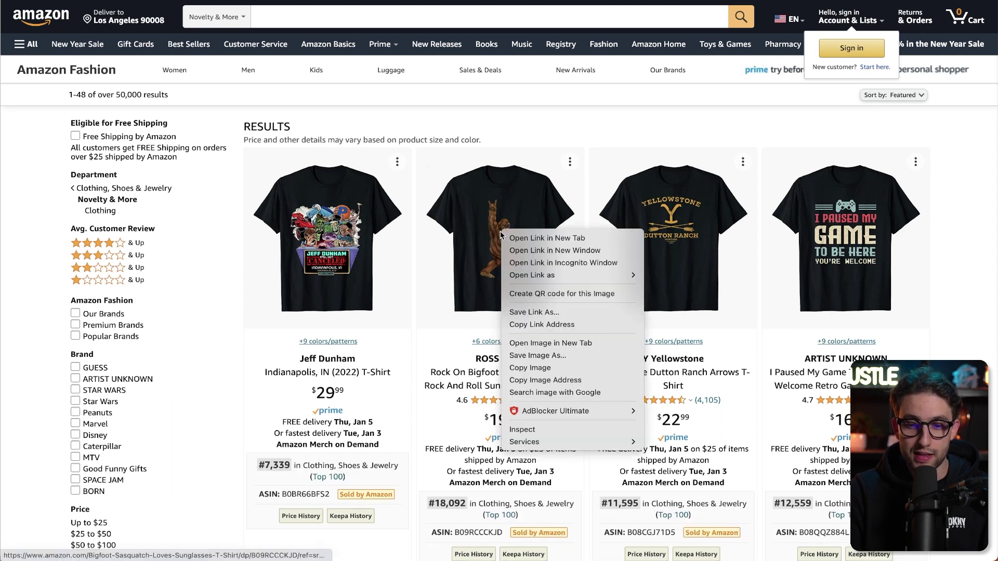
click(515, 238)
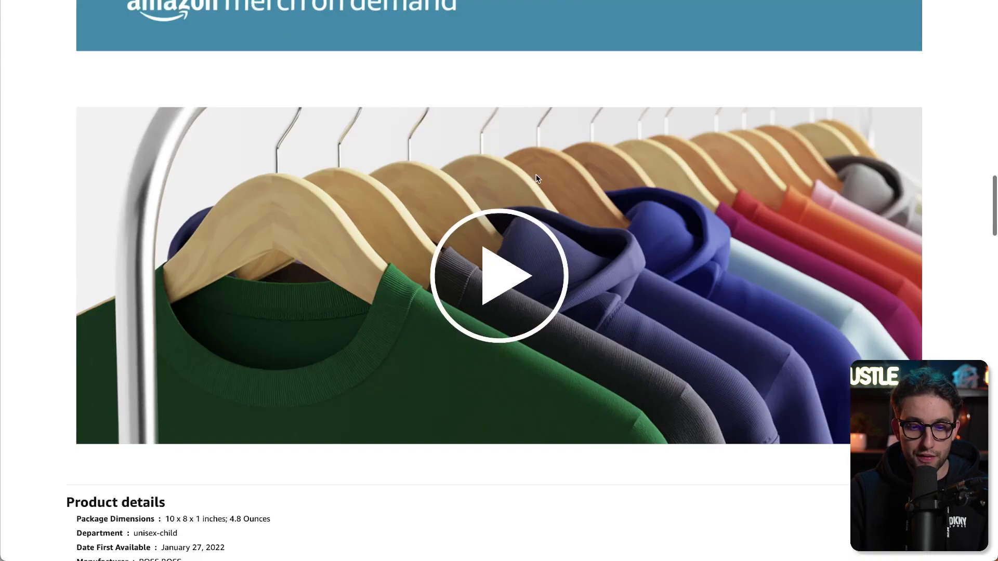
scroll(537, 178, down, 10)
Load the Bigfoot shirt (ASIN B09RCCQKJD) and run its trademark search.
double_click(161, 243)
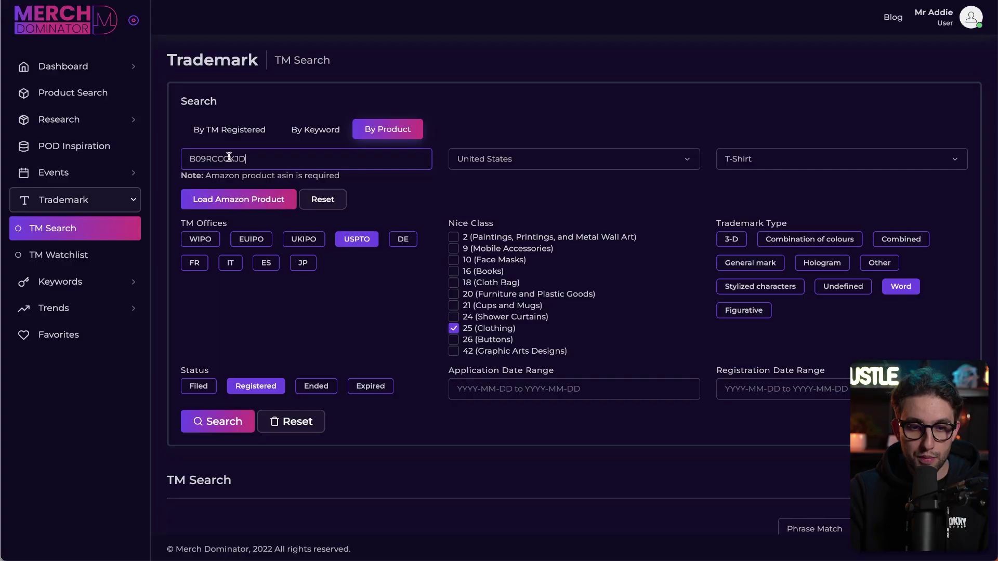
click(232, 201)
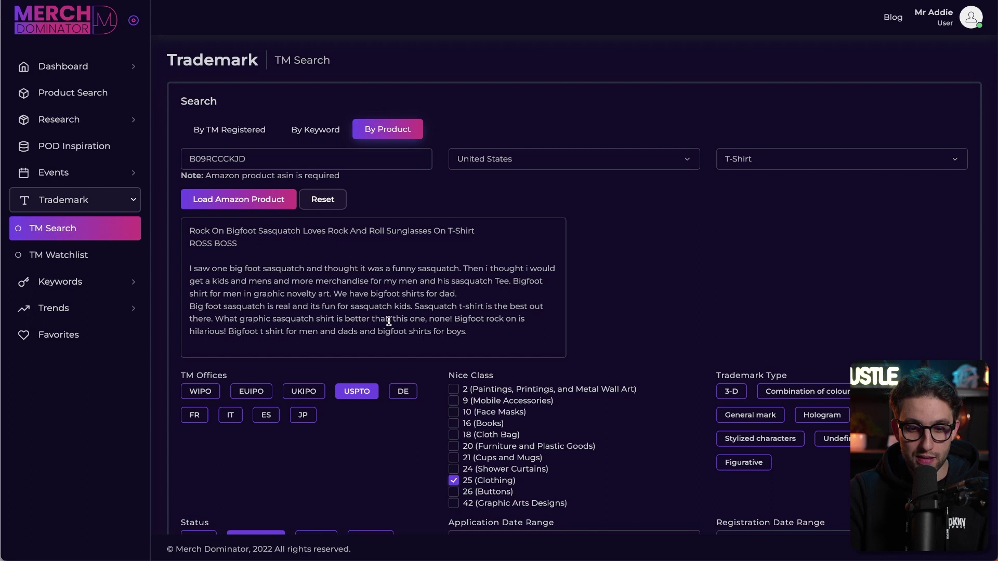
scroll(389, 321, down, 3)
click(214, 398)
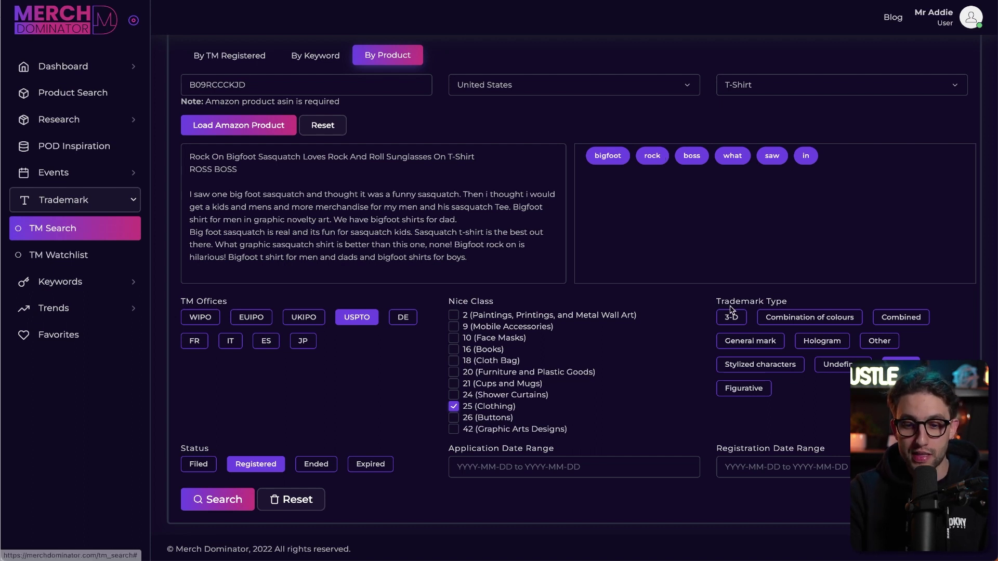
Review the Bigfoot results and open the Chicken Butt shirt's Amazon page in a new tab.
scroll(807, 161, down, 5)
scroll(804, 229, up, 6)
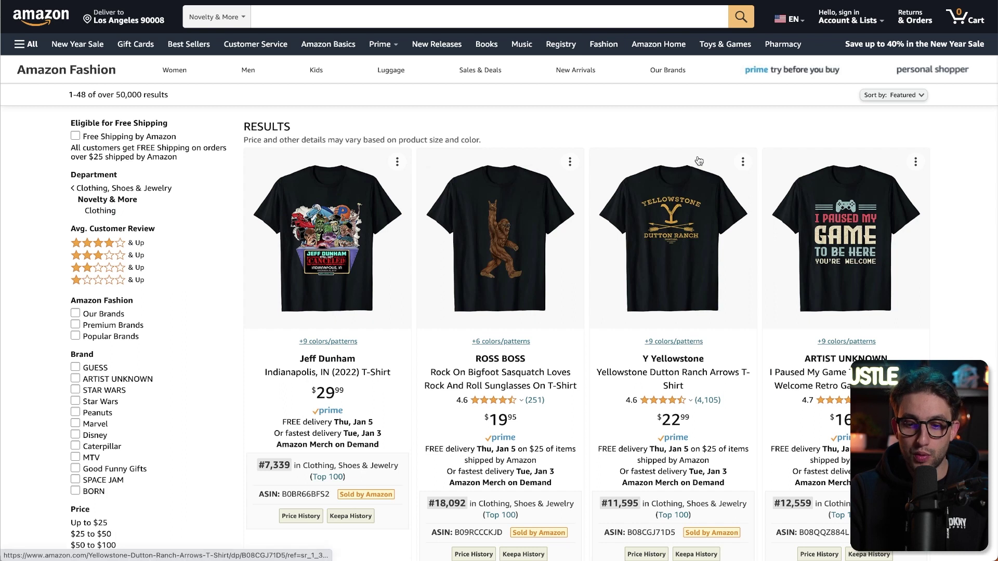
scroll(699, 160, down, 8)
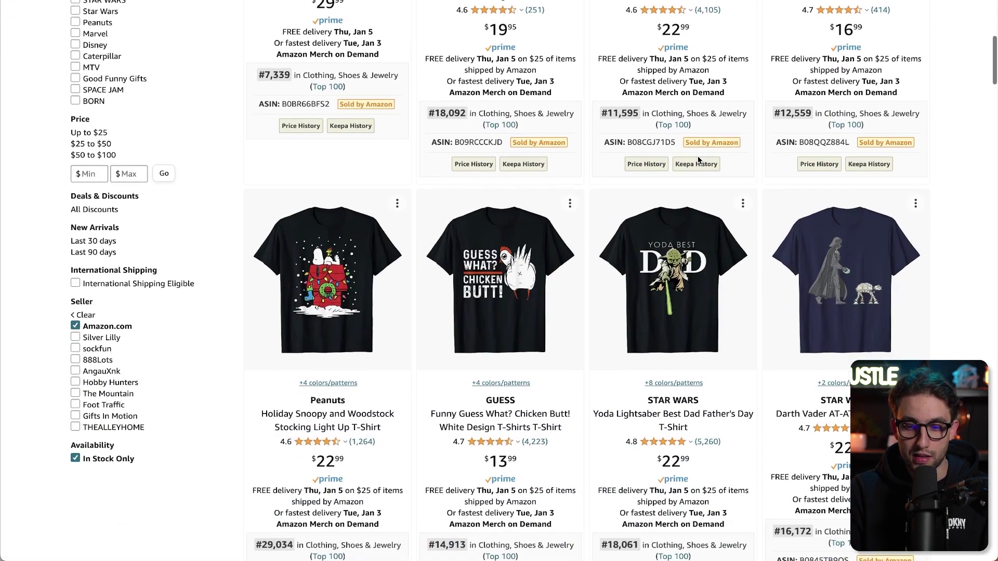
right_click(497, 279)
click(514, 281)
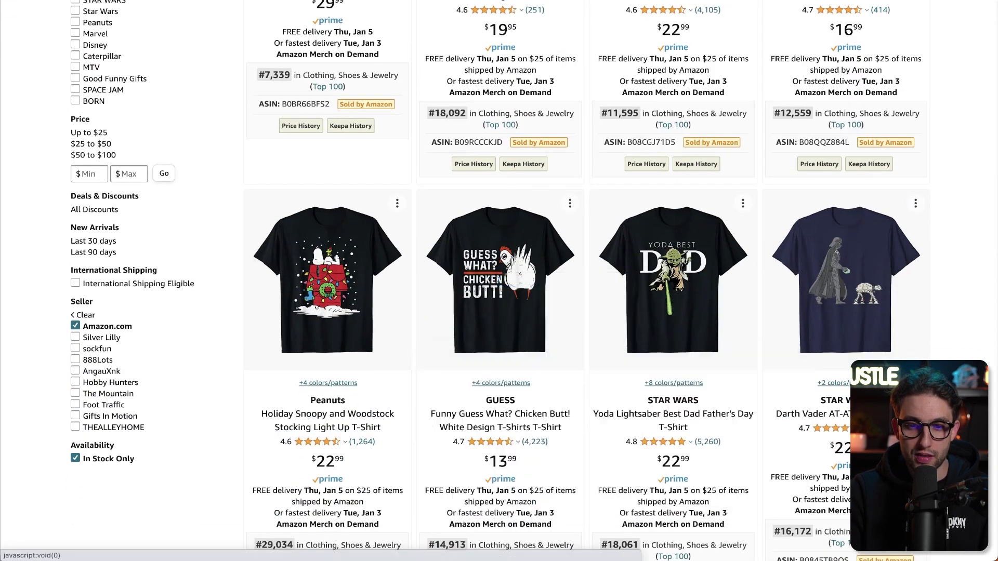
Load the Chicken Butt shirt by ASIN B07P15QC8J and run its trademark search, flagging guess and what.
double_click(131, 307)
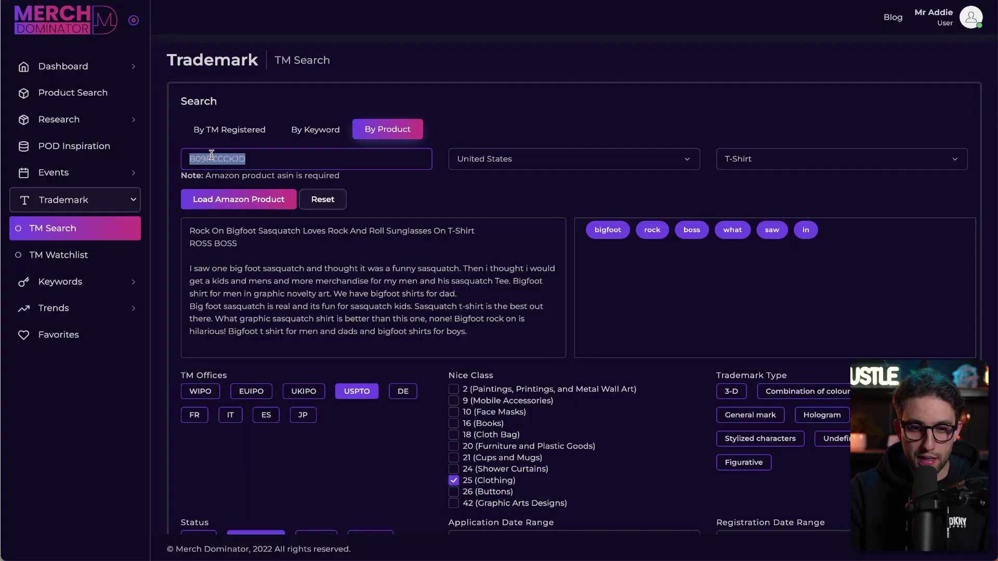
text(B07P15QC8J)
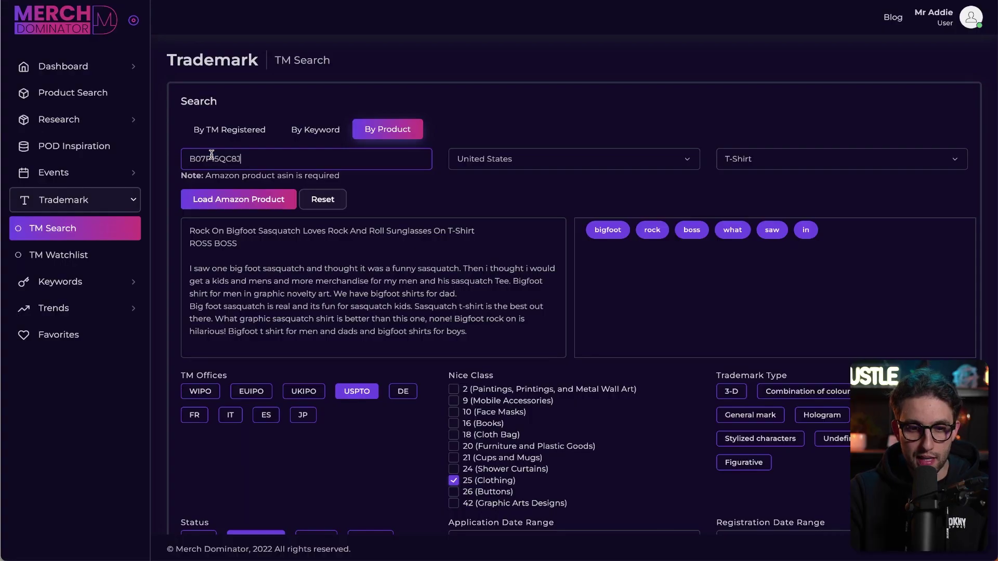
click(237, 199)
click(257, 279)
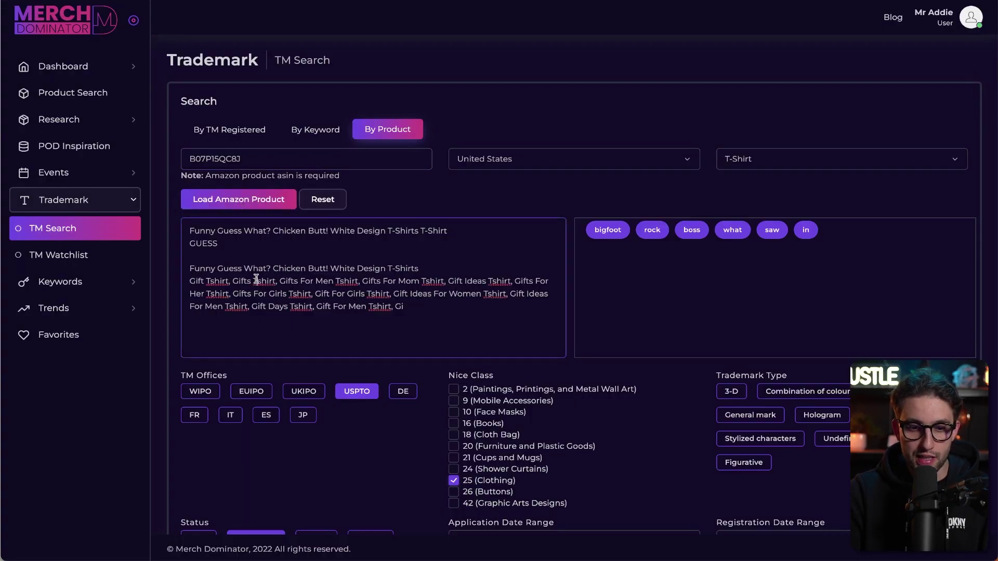
scroll(231, 432, down, 2)
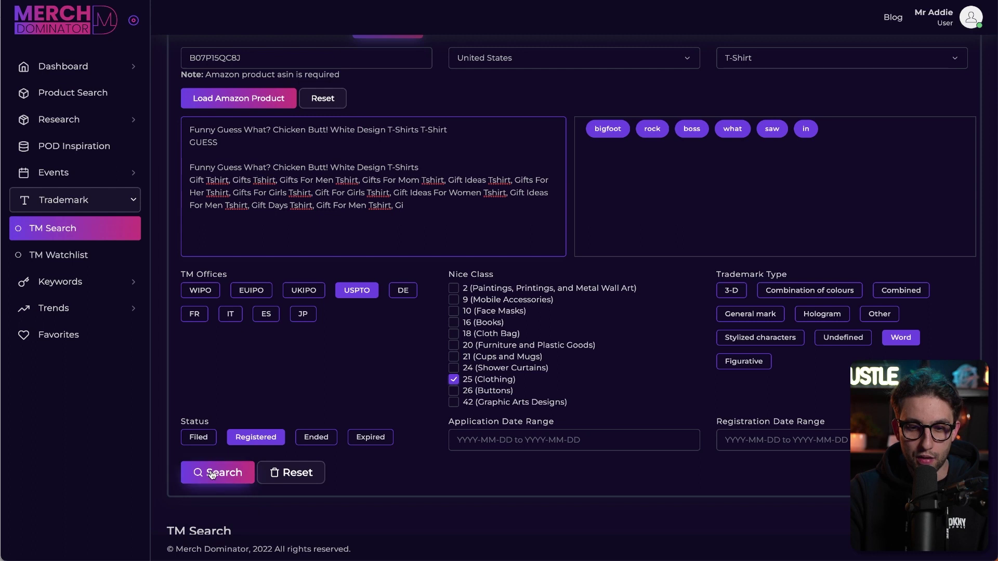
click(212, 475)
scroll(606, 156, up, 2)
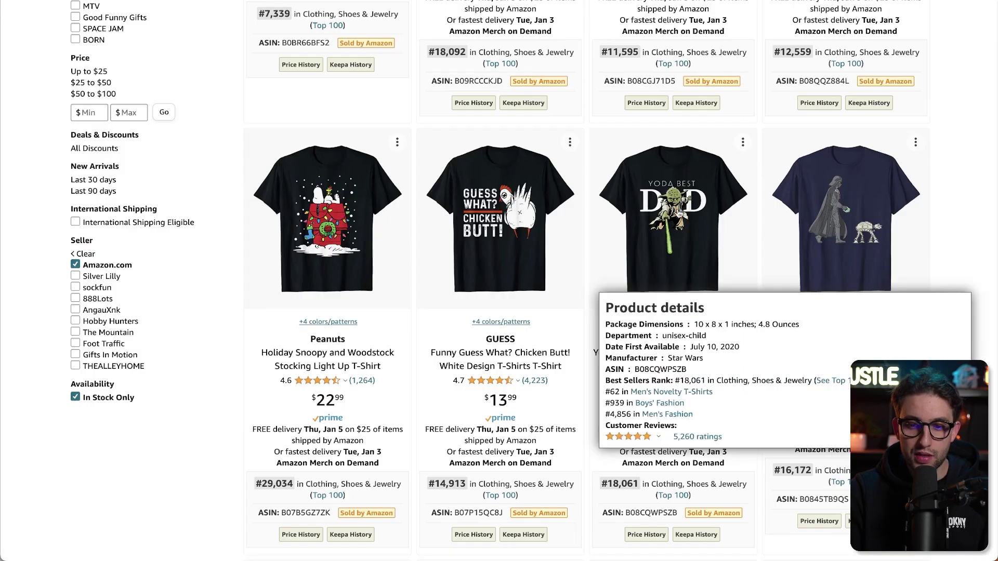
Load the Star Wars Yoda shirt by ASIN B08CQWPSZB and run its trademark search.
right_click(675, 205)
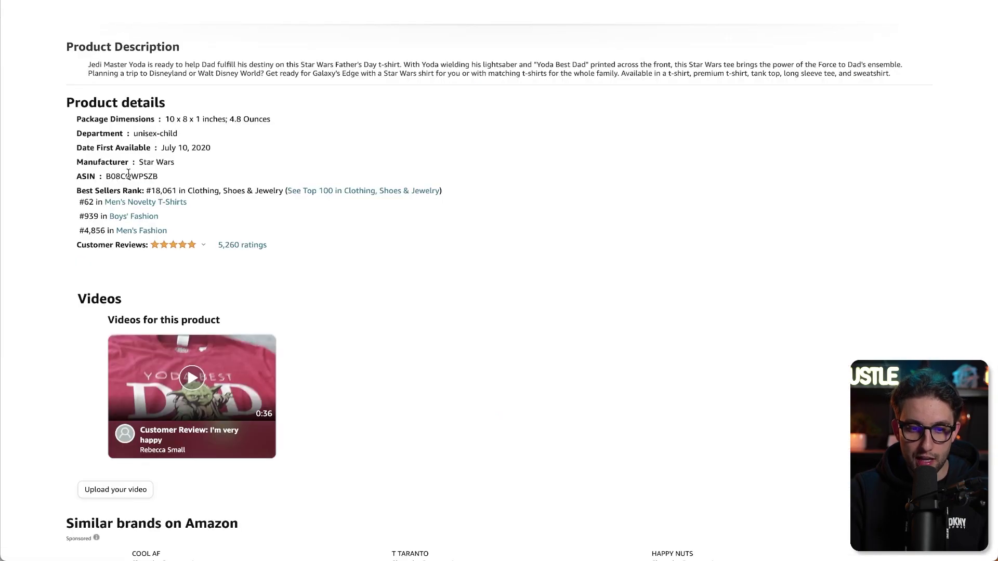
double_click(128, 175)
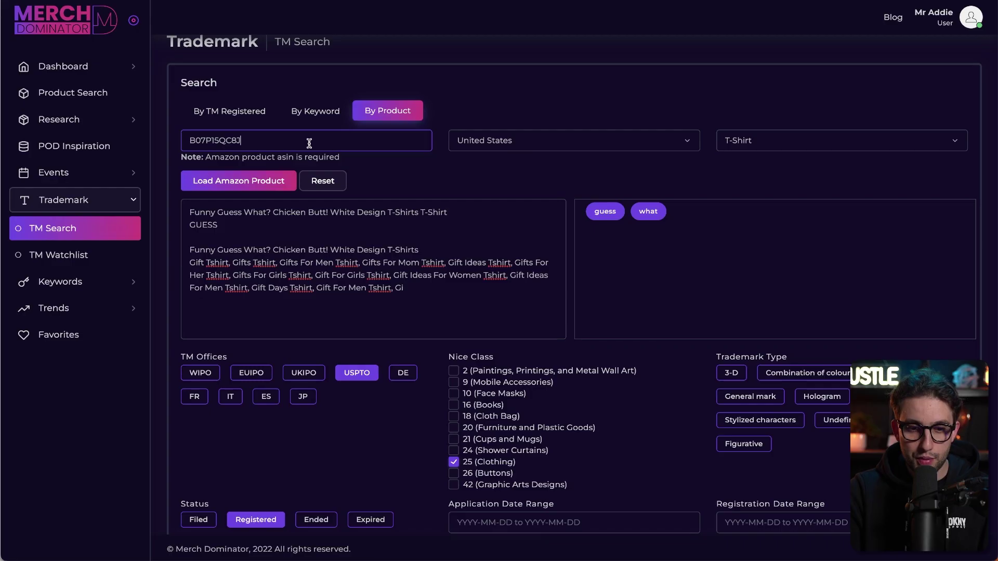
double_click(307, 138)
text(B08CQWPSZB)
click(219, 183)
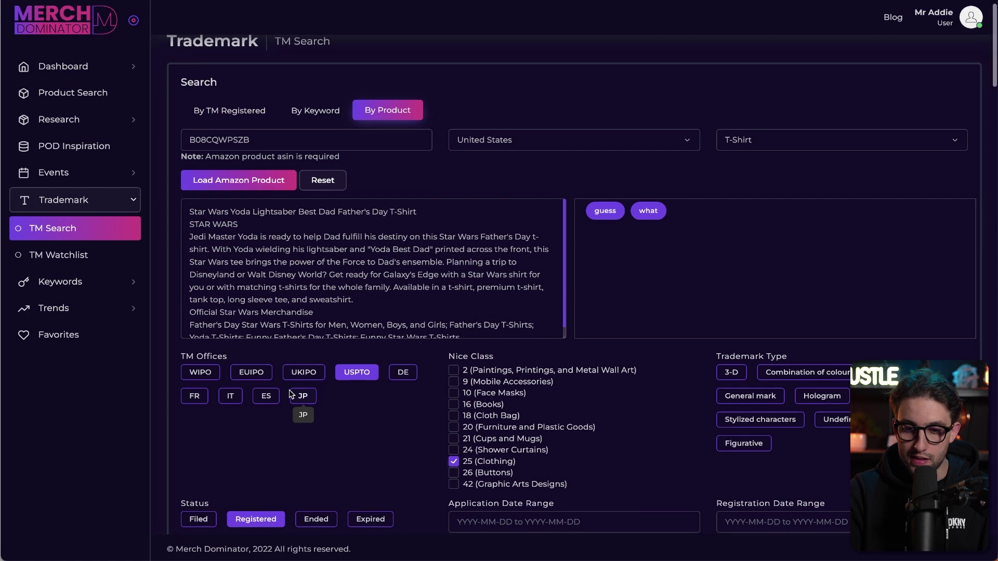
scroll(218, 415, down, 3)
click(222, 407)
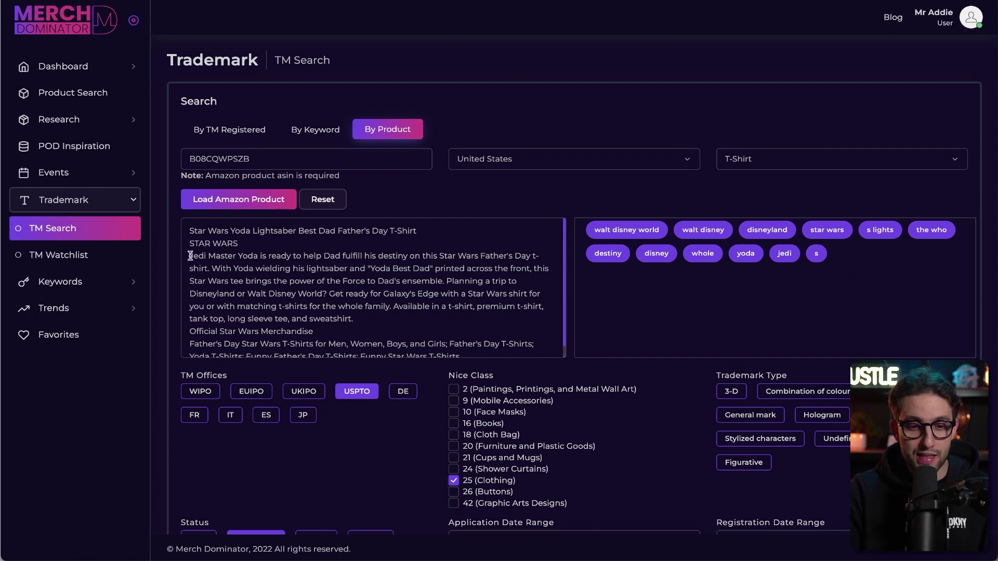
drag(189, 256, 229, 256)
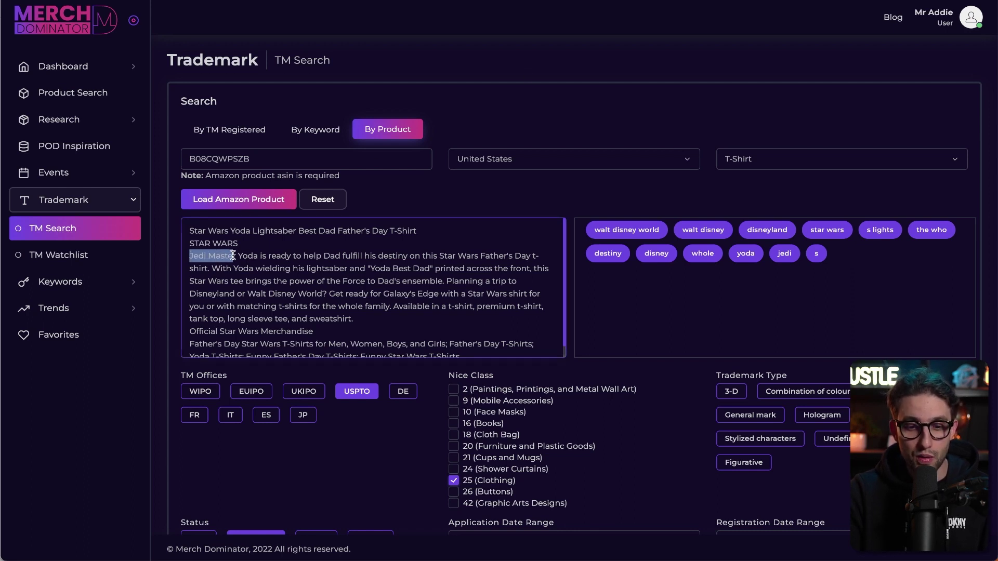
click(253, 254)
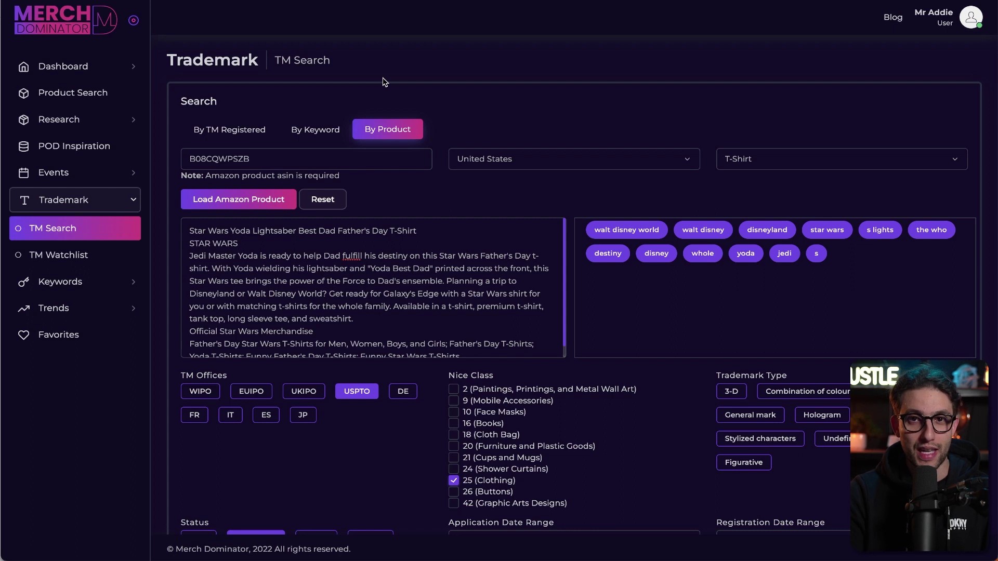
Add the first STAR WARS trademark result to the TM Watchlist and view the five tracked words.
scroll(244, 285, down, 9)
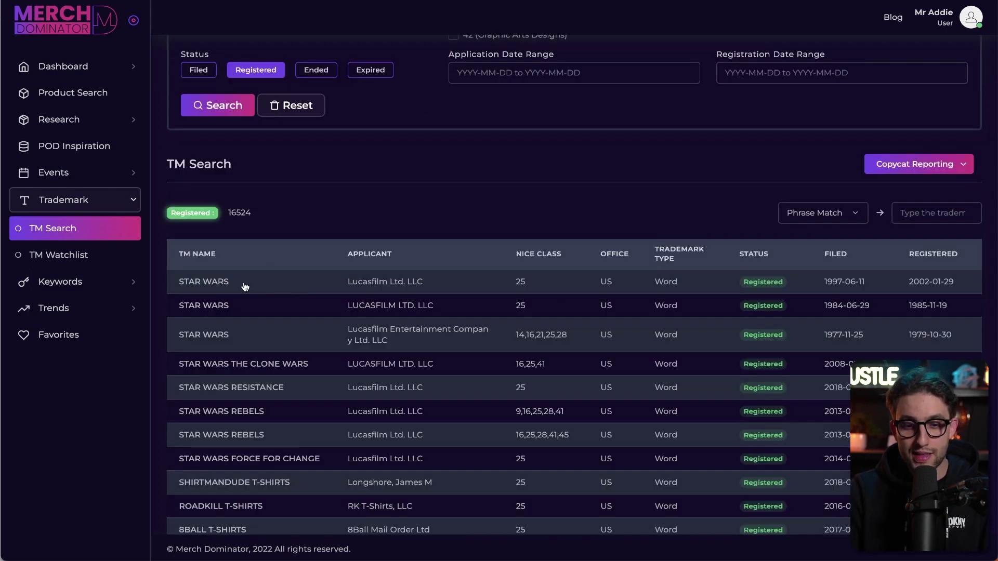
click(281, 284)
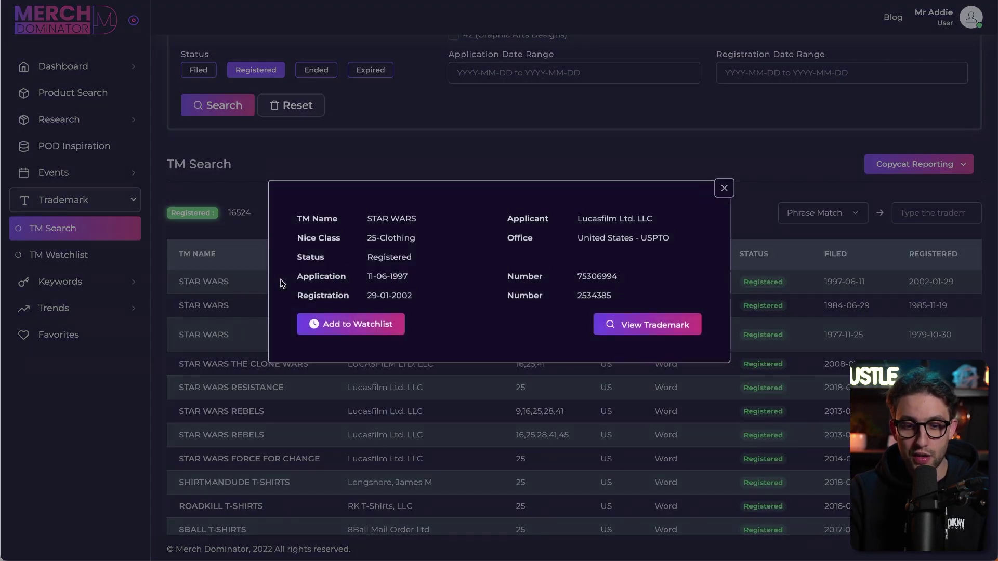
click(339, 334)
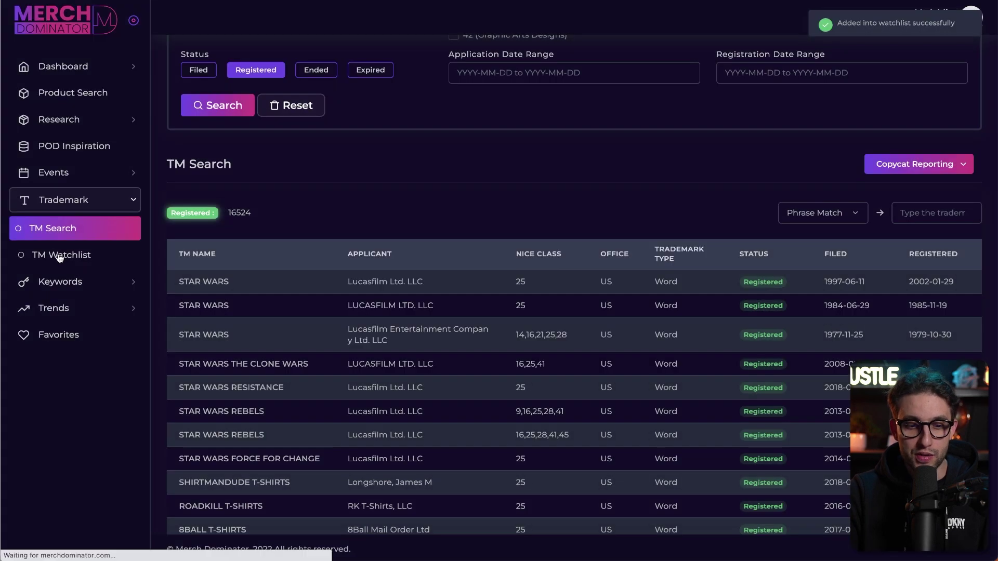
click(62, 255)
scroll(258, 452, down, 1)
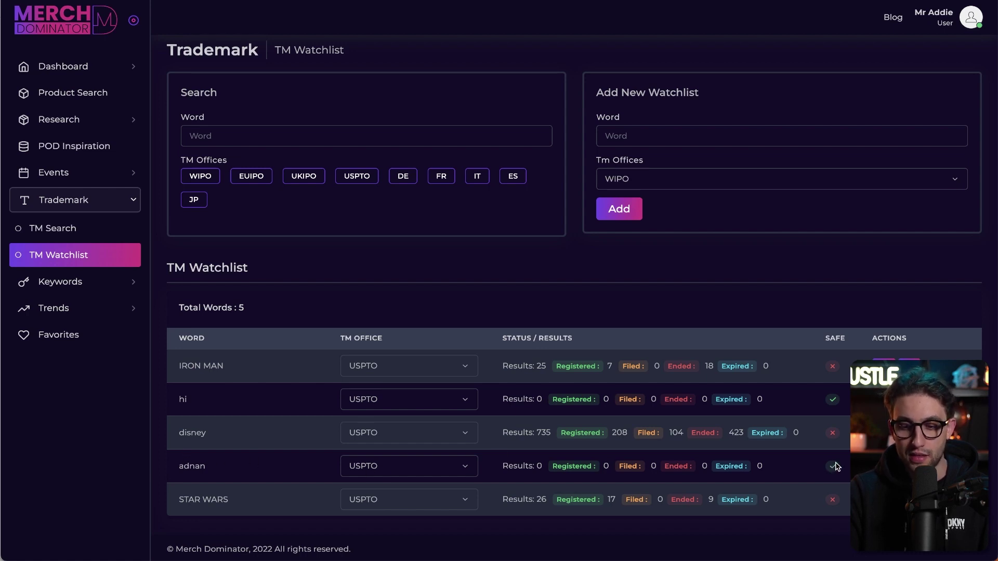
click(233, 137)
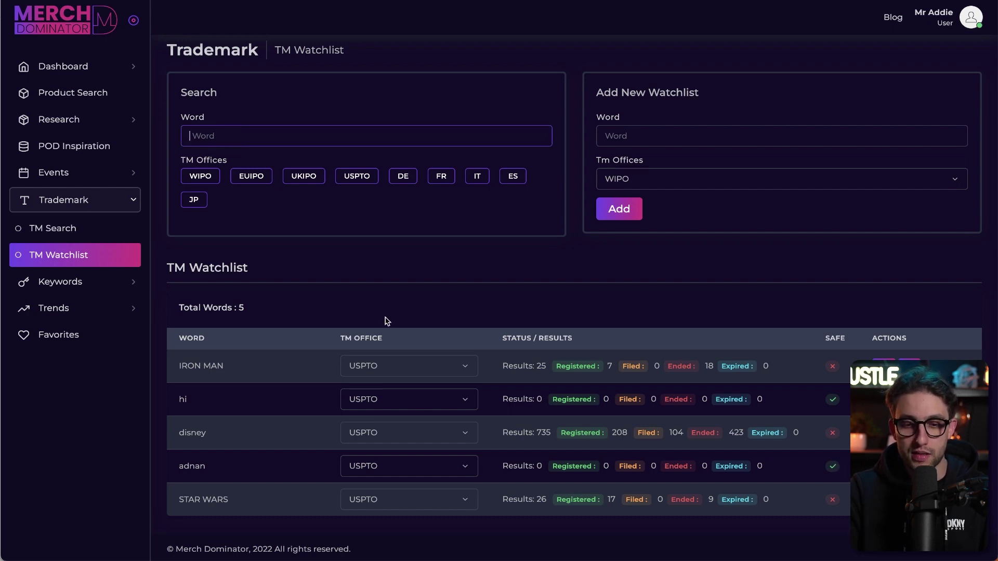
text(adnan)
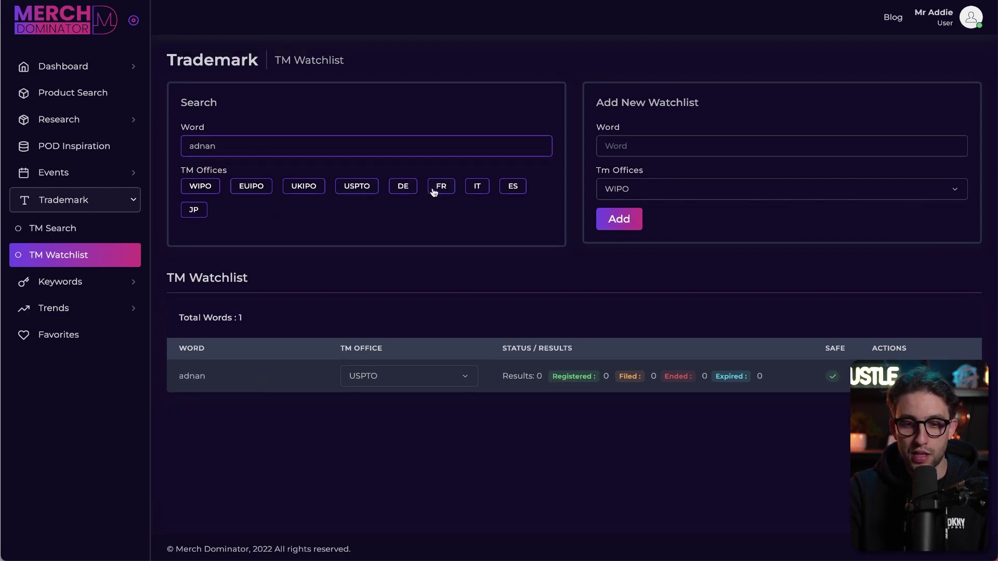
Add 'friend' to the TM Watchlist with USPTO as the trademark office.
key(BackSpace)
key(BackSpace)
key(BackSpace)
key(BackSpace)
key(BackSpace)
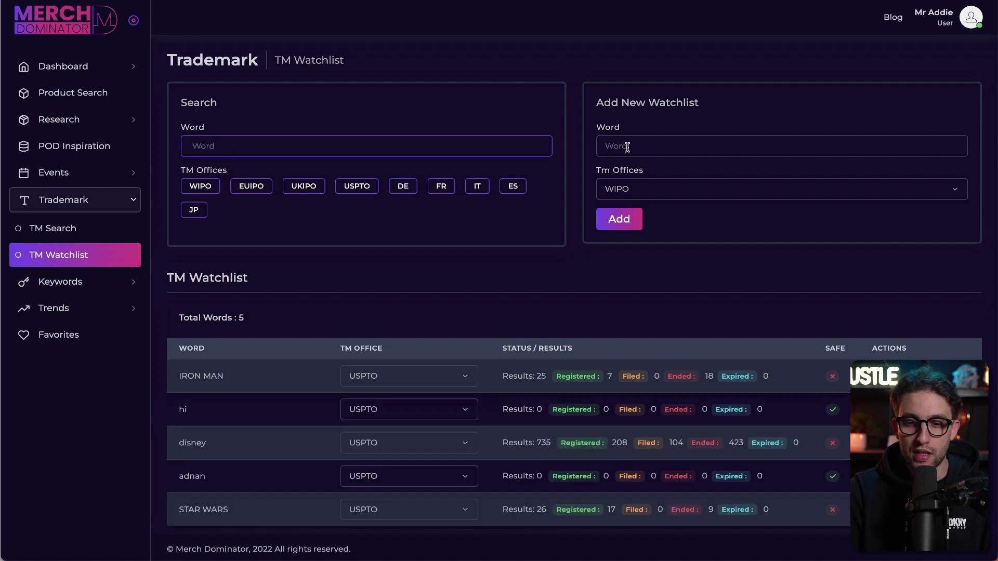
click(627, 148)
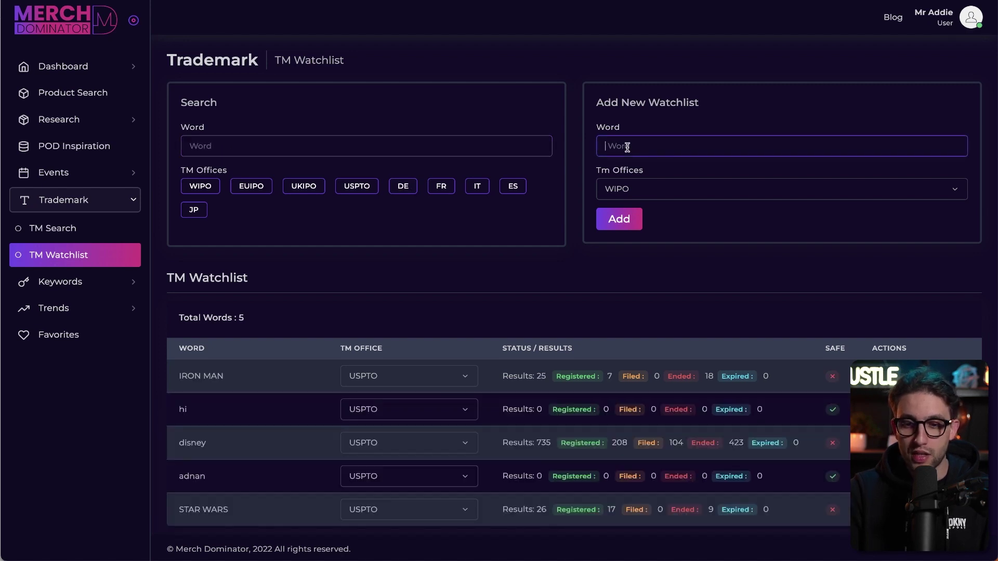
text(friend)
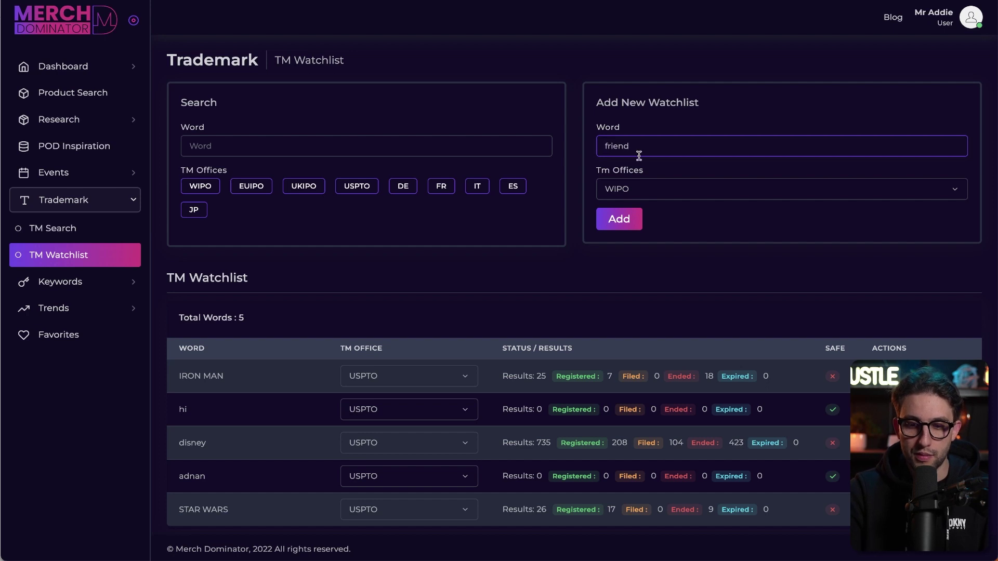
click(640, 193)
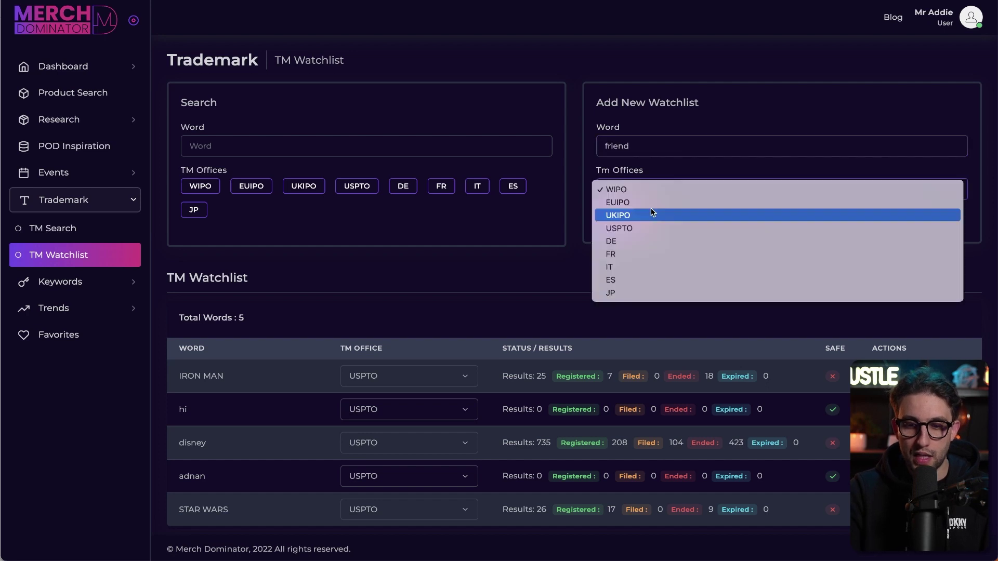
click(623, 230)
click(619, 219)
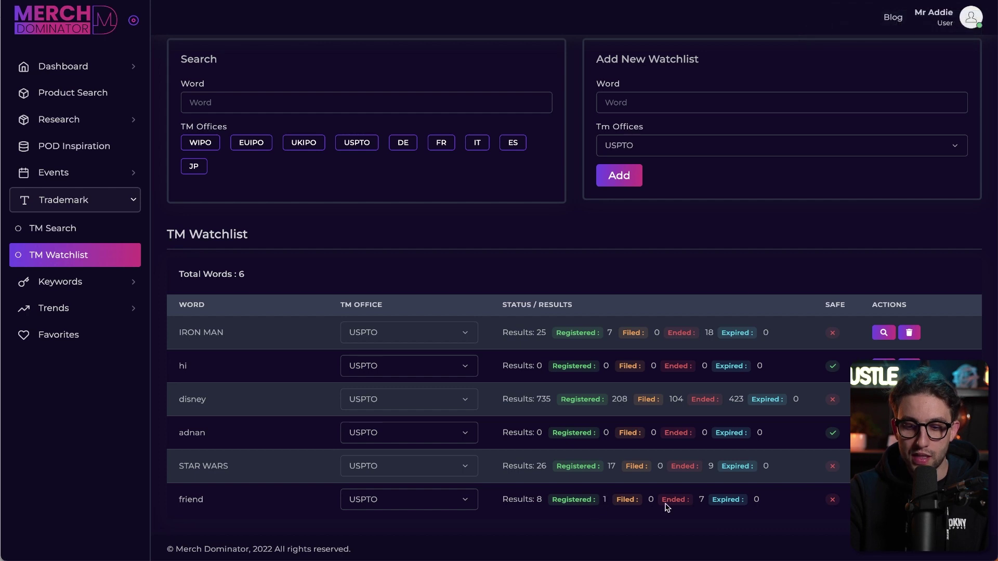
Add another watched word, 'addie', to the watchlist.
click(622, 104)
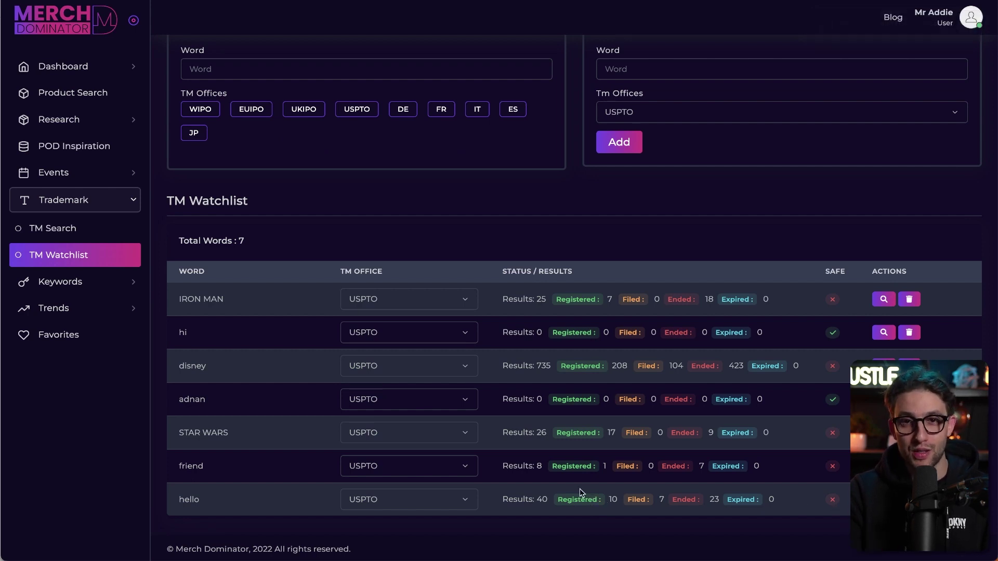
scroll(579, 489, up, 2)
click(676, 146)
text(addie)
key(Return)
scroll(837, 504, down, 2)
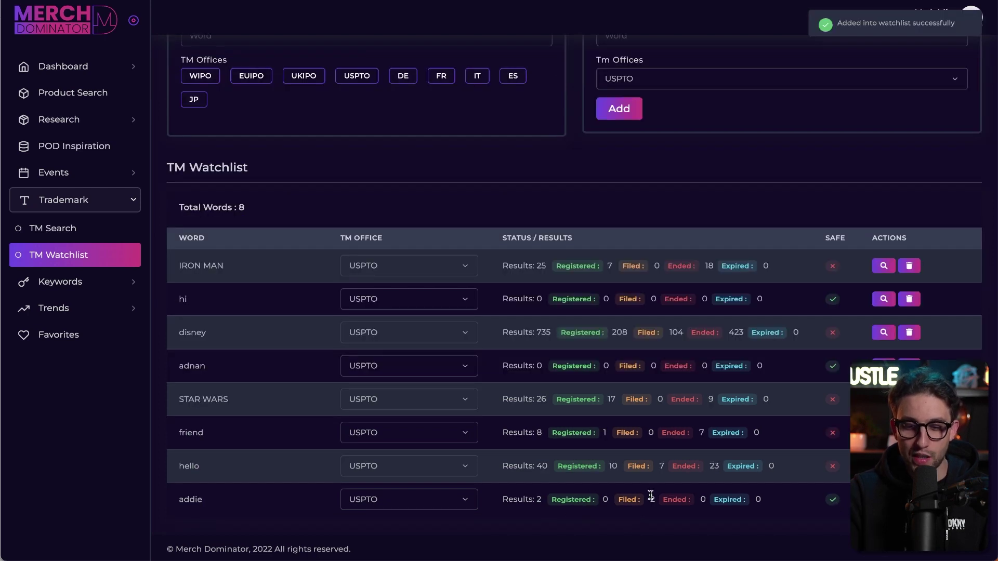
scroll(255, 265, up, 2)
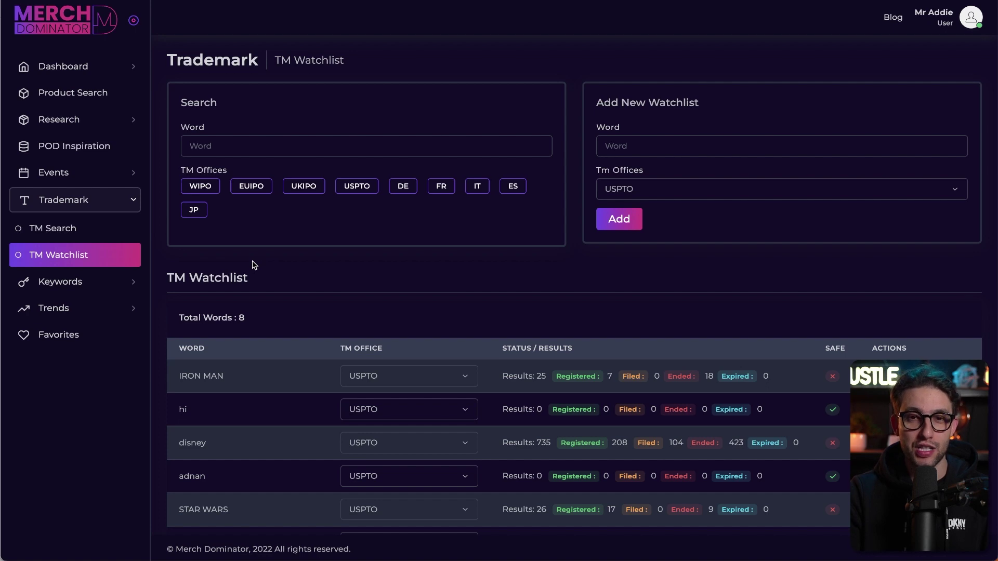
Expand Keywords to show Keyword Trends, Keyword Finder, Listing Creator and Keyword Editor.
click(57, 281)
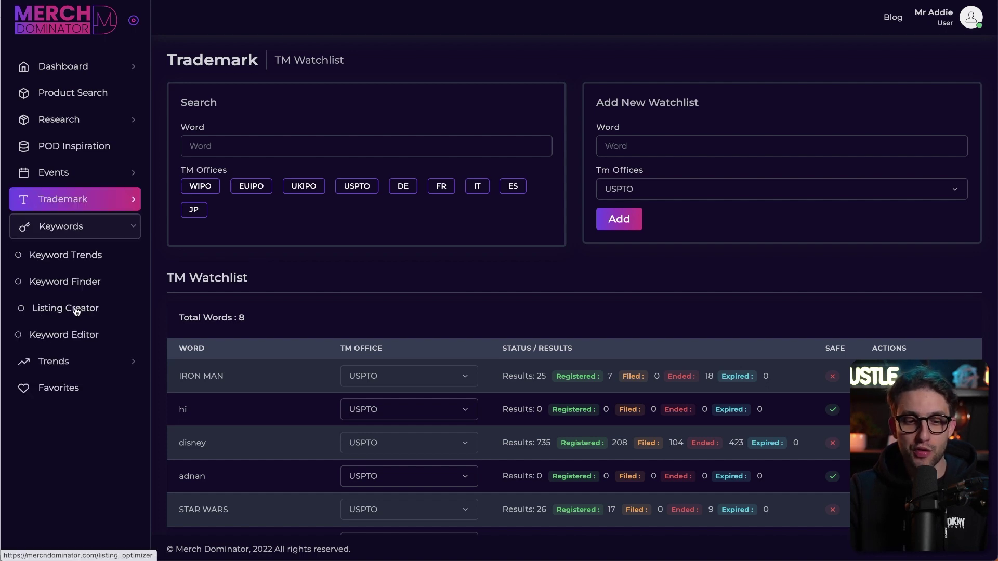